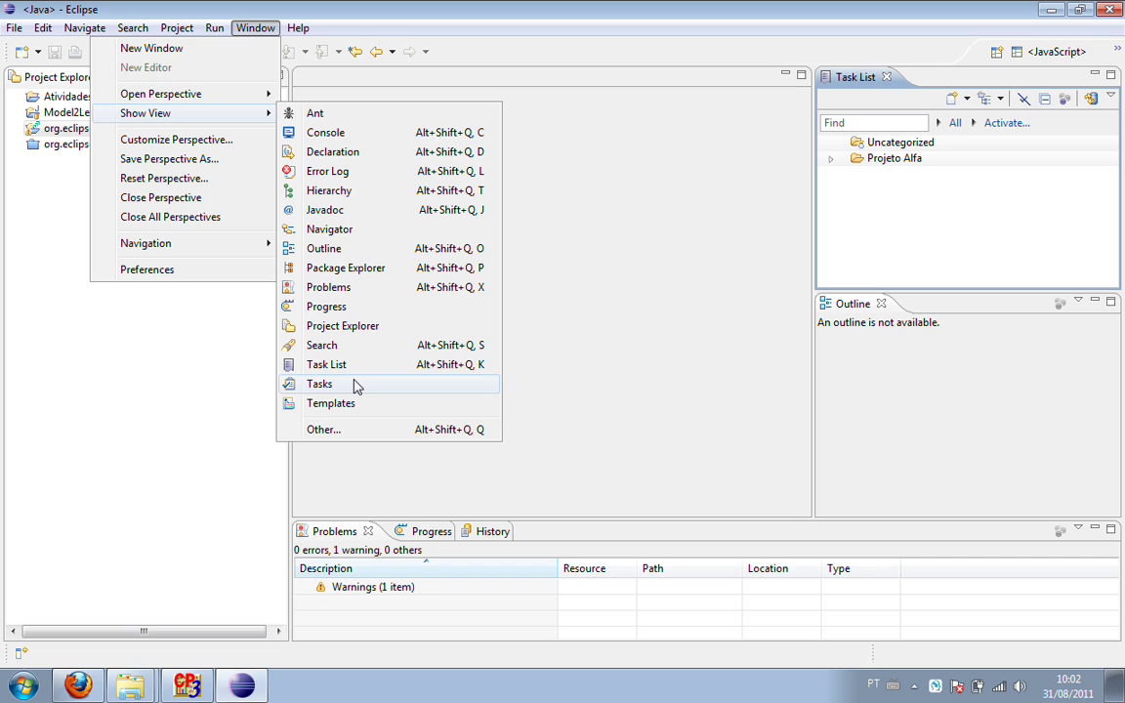
Step: Show the Task Repositories view in the workbench
click(349, 431)
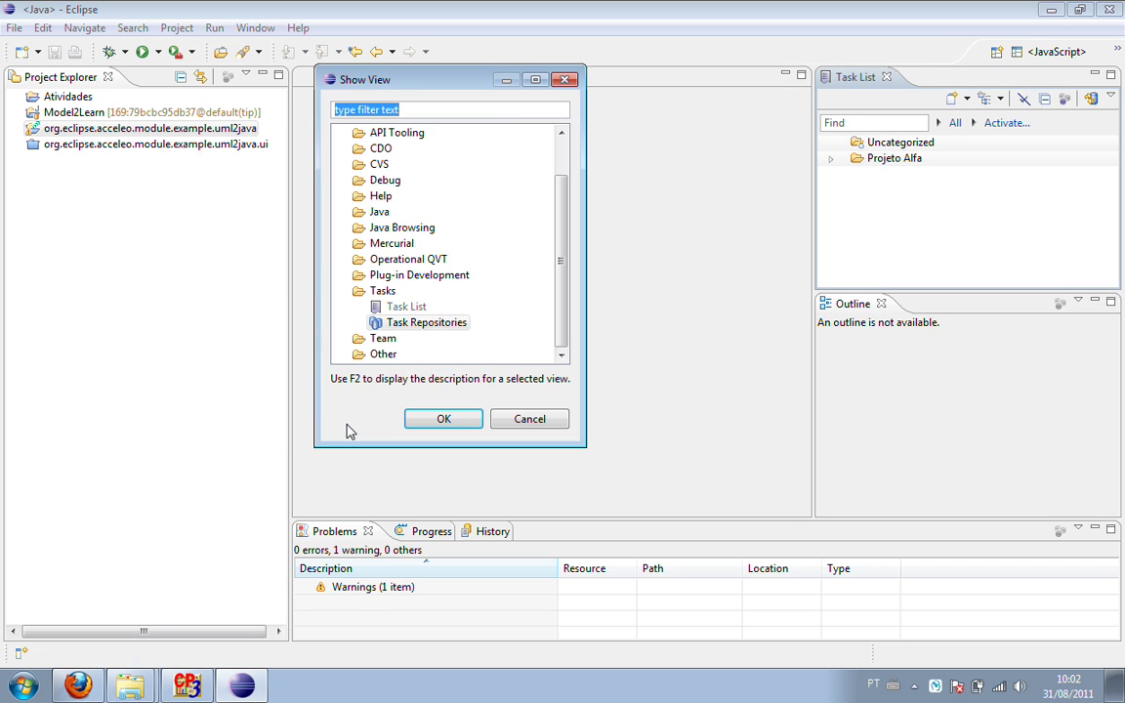
click(424, 325)
click(442, 420)
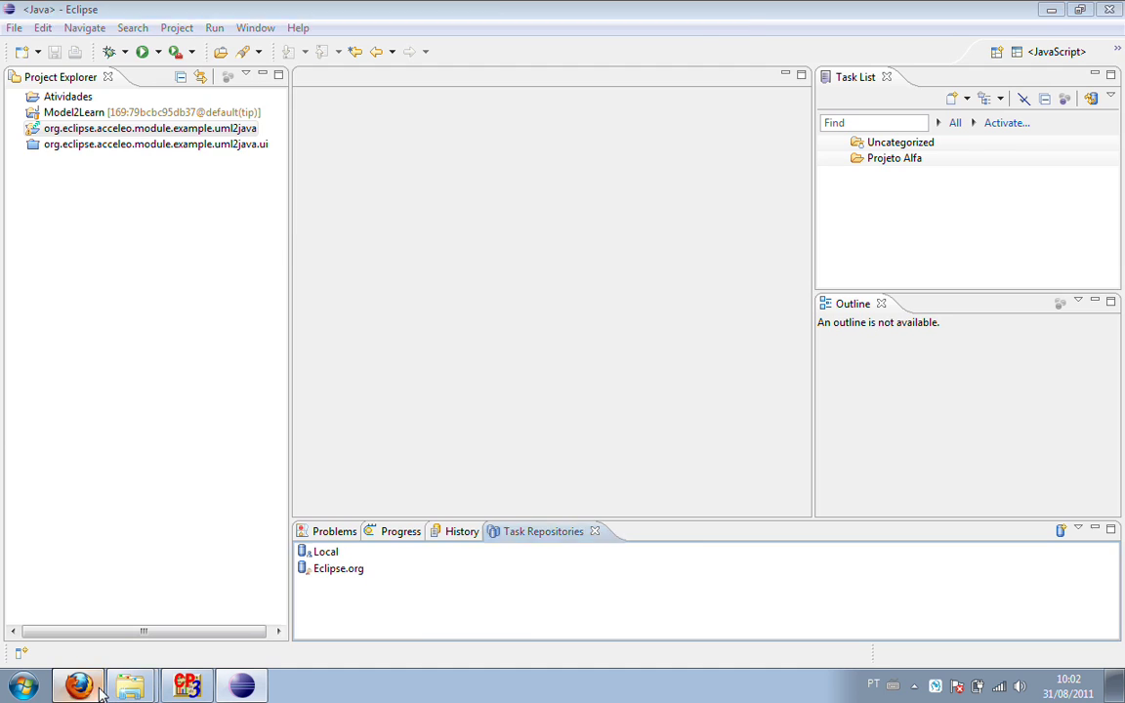
Step: Switch to Firefox, look through the task repository connectors listed on the Mylyn/Extensions wiki page and go to the Google Code section
click(78, 686)
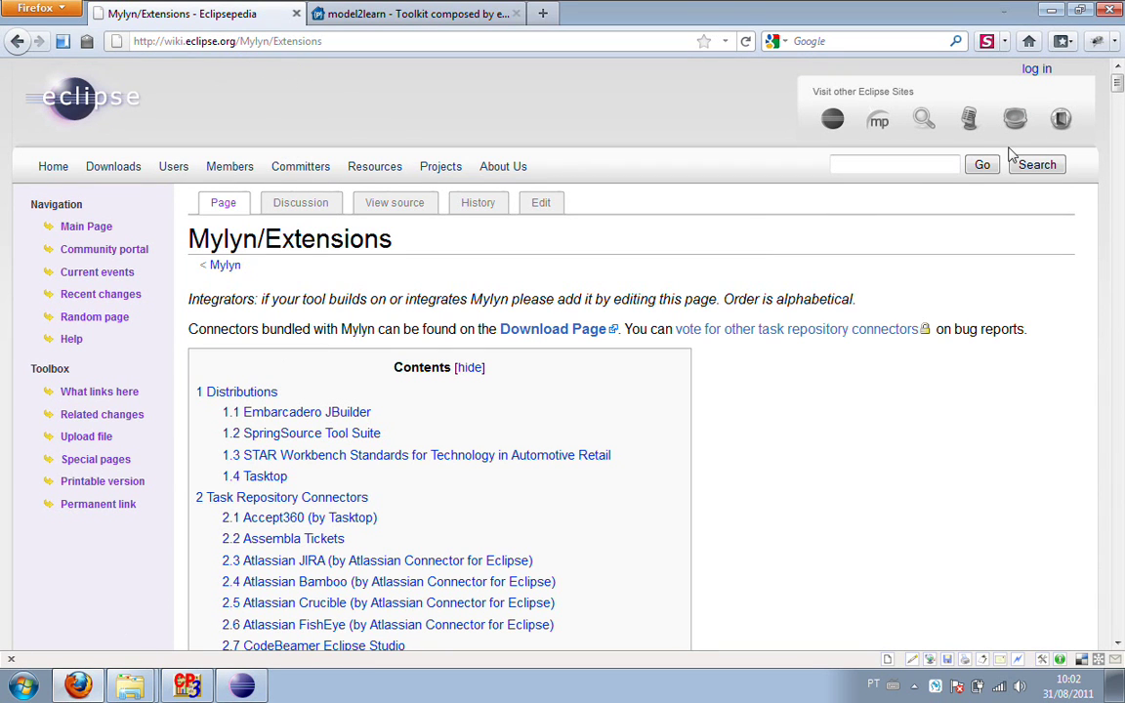
scroll(841, 382, down, 2)
scroll(838, 386, down, 6)
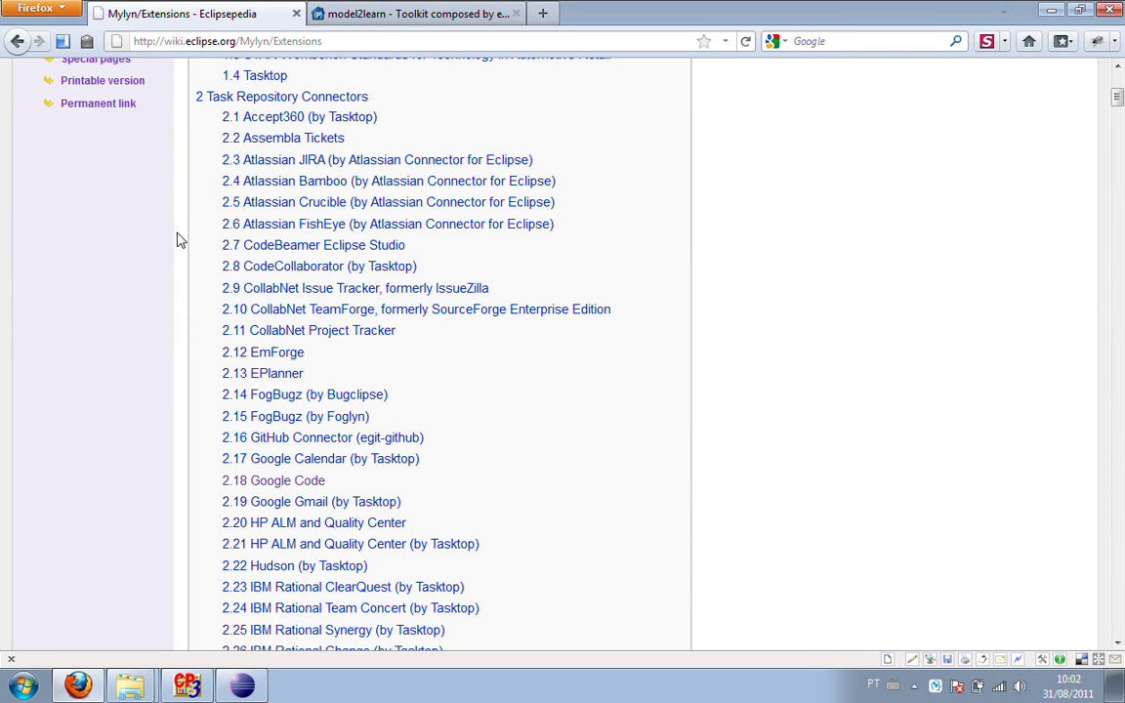
scroll(680, 253, down, 4)
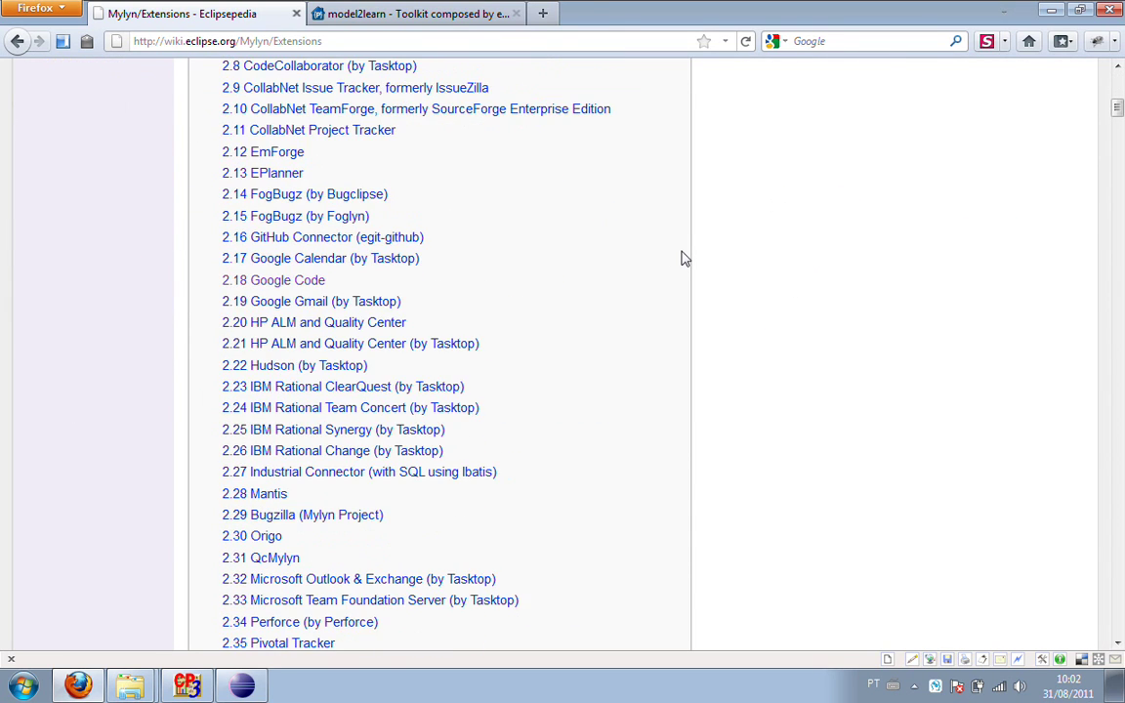
scroll(682, 255, down, 10)
scroll(684, 263, up, 8)
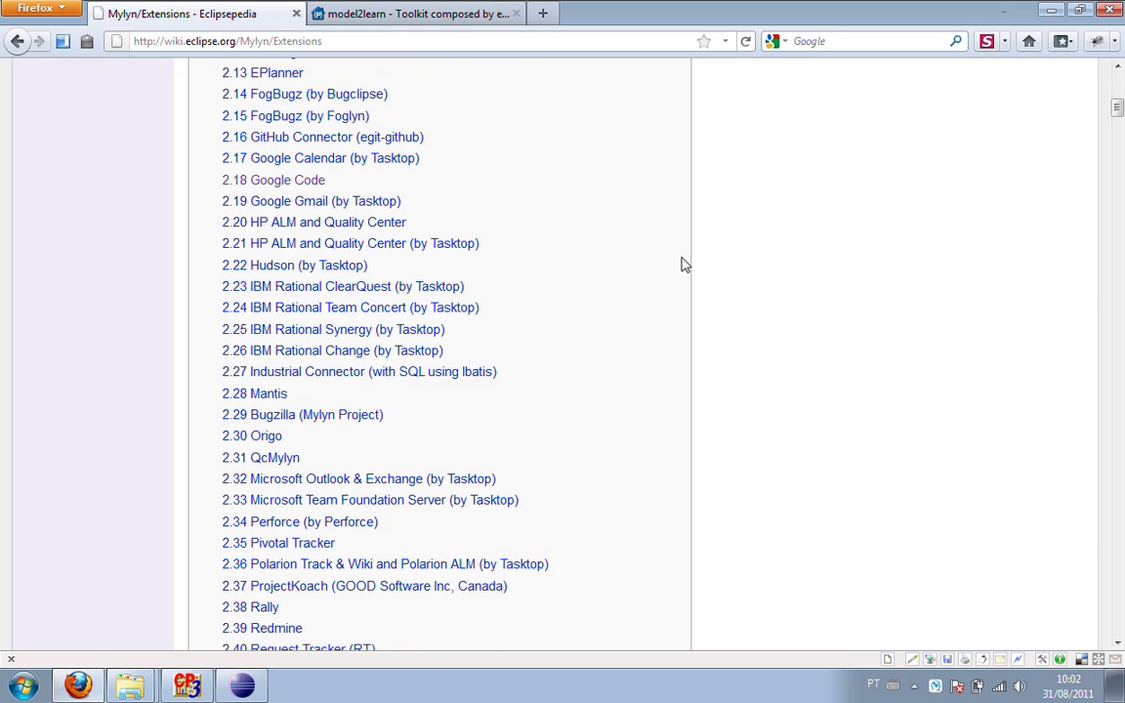
scroll(686, 271, up, 6)
scroll(687, 276, down, 18)
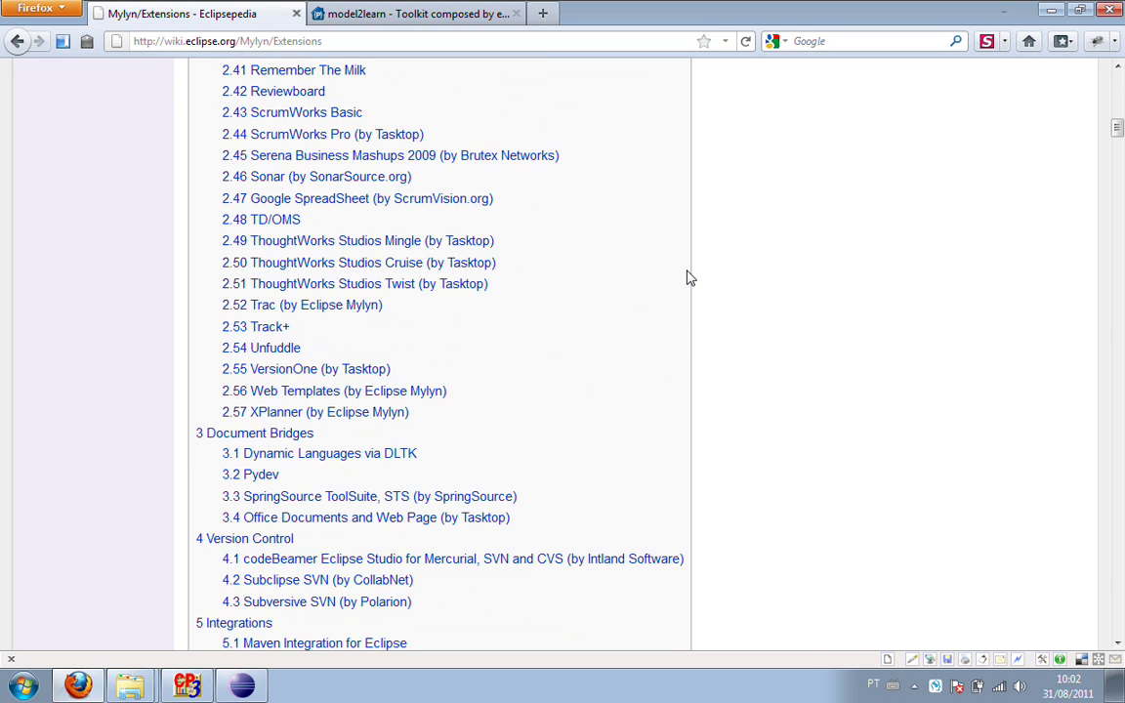
scroll(686, 278, down, 4)
scroll(687, 310, up, 8)
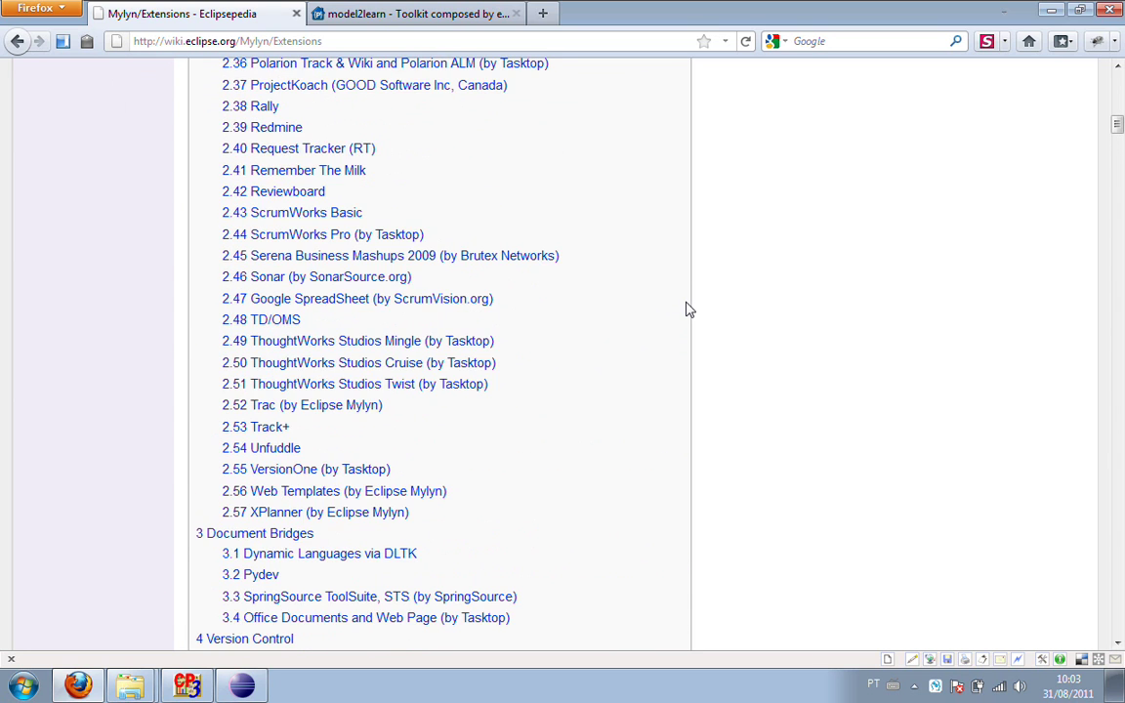
scroll(686, 310, up, 4)
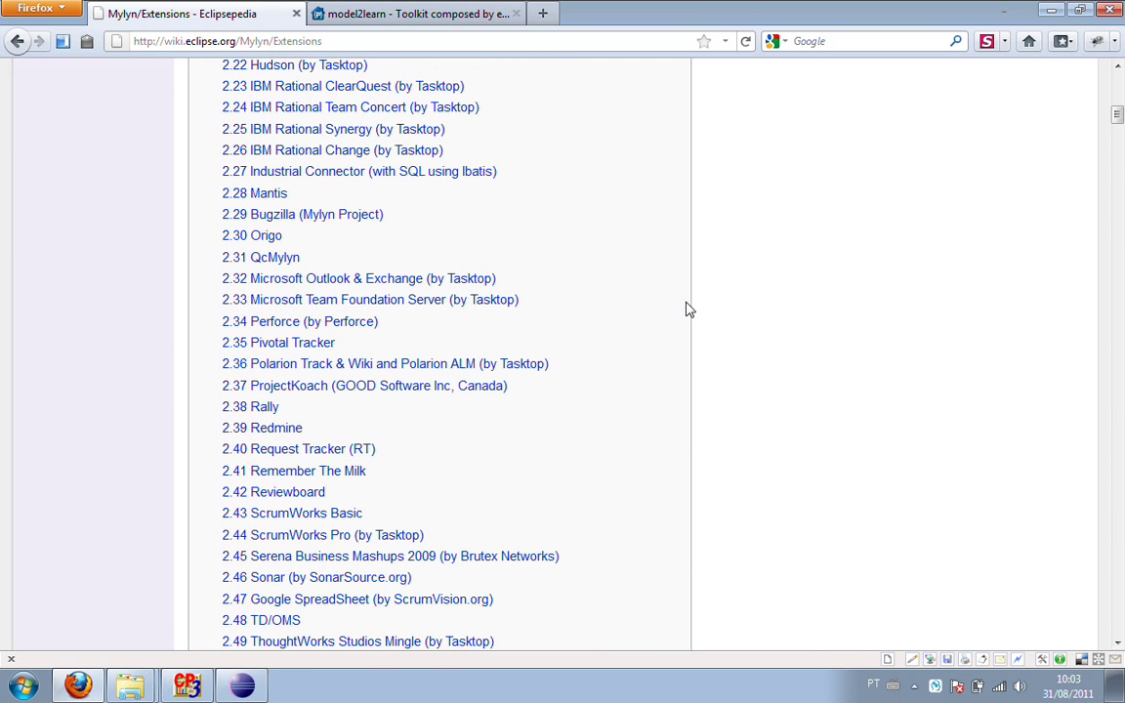
scroll(687, 310, up, 8)
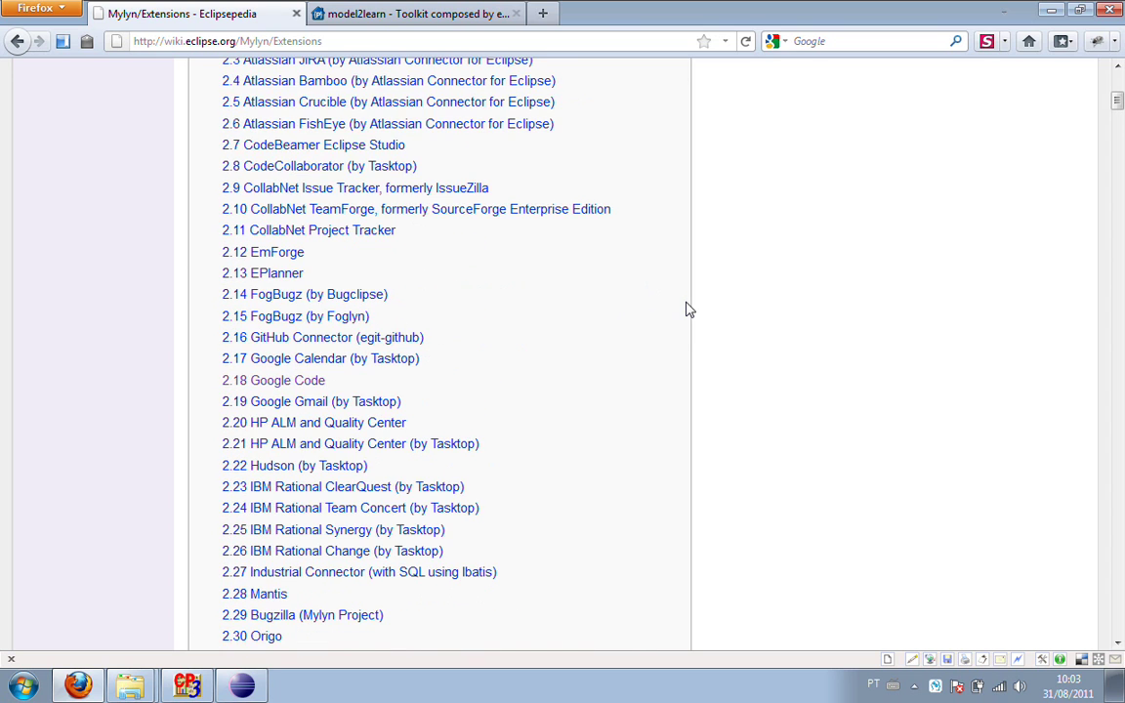
scroll(687, 309, down, 4)
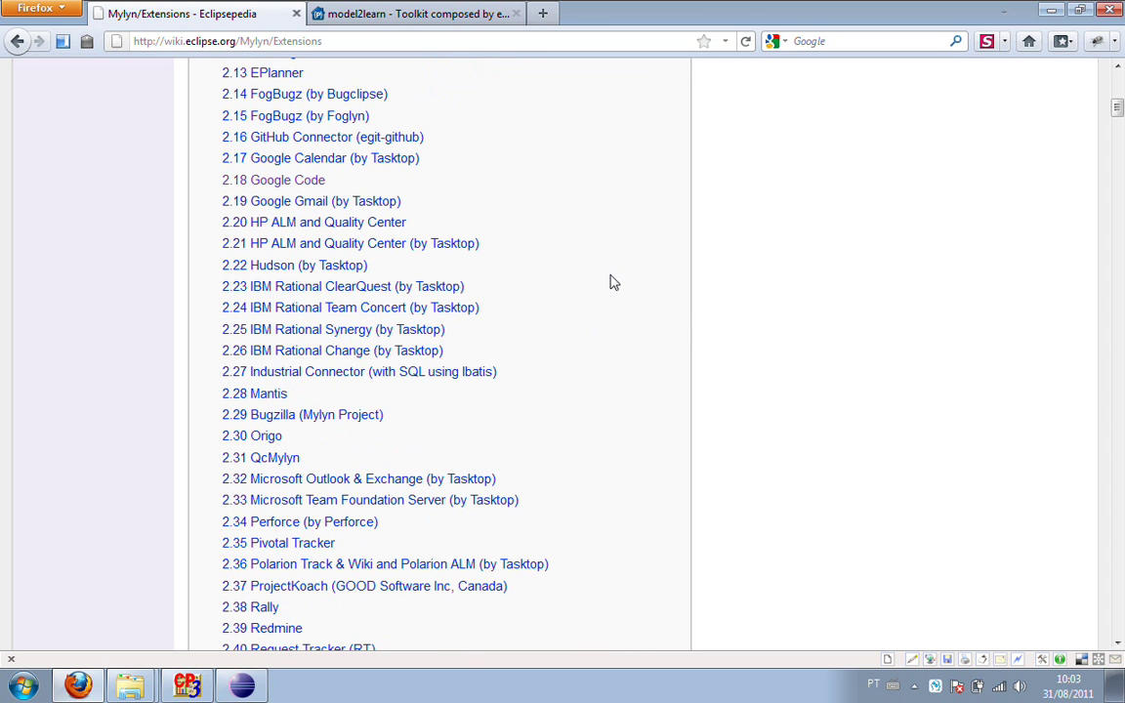
click(289, 190)
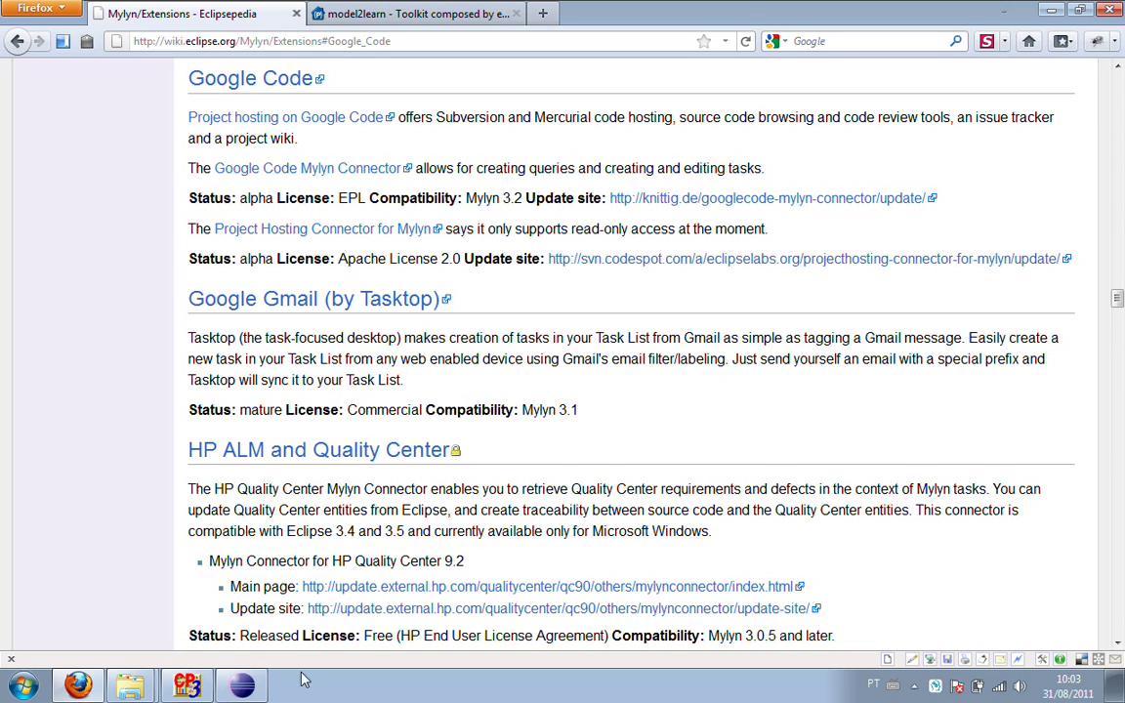
Step: Switch to Eclipse, examine the installable Mylyn connectors offered when adding a task repository, and leave without installing any
click(243, 686)
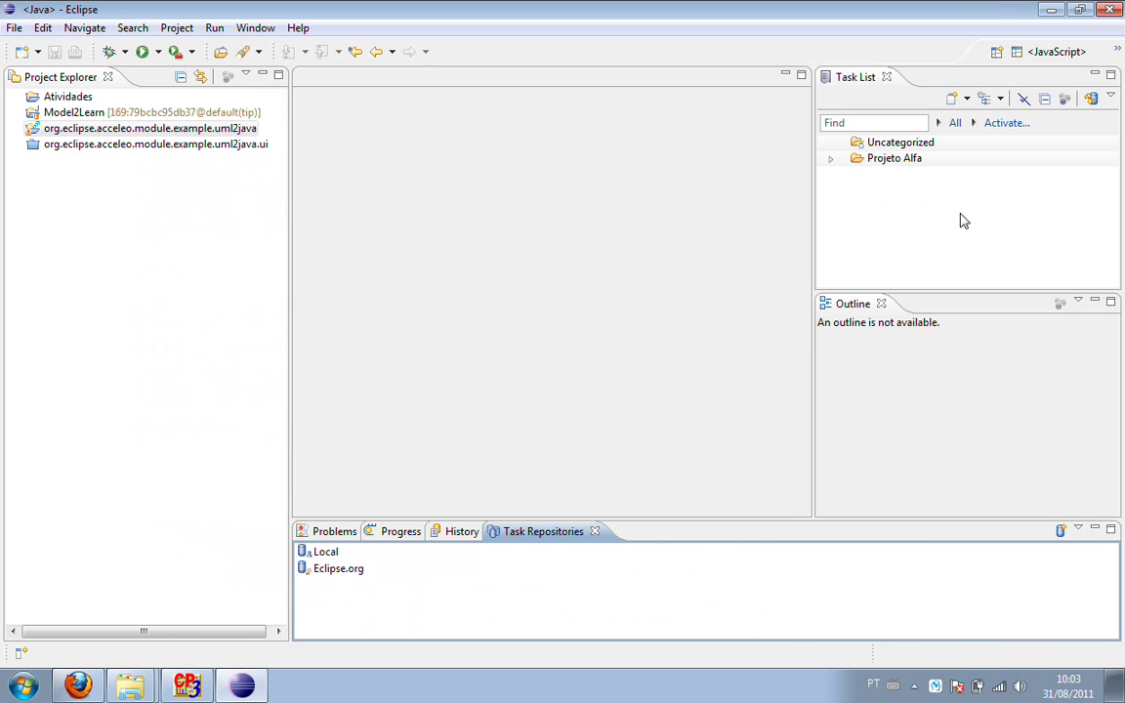
click(968, 100)
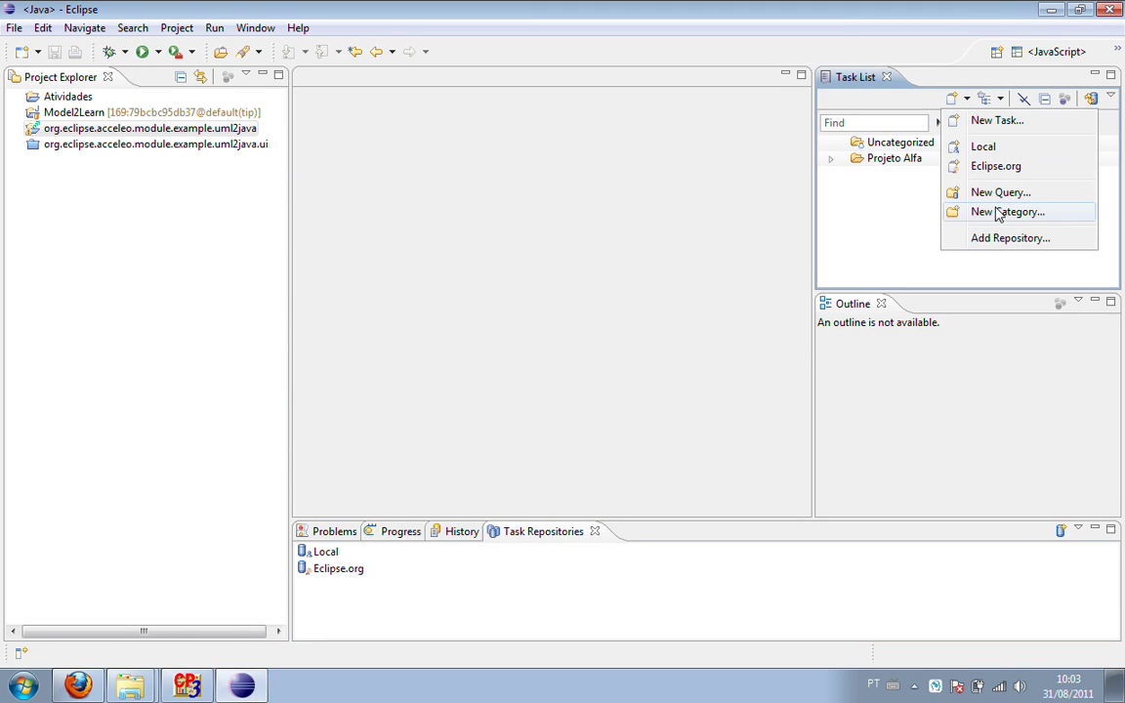
click(1000, 239)
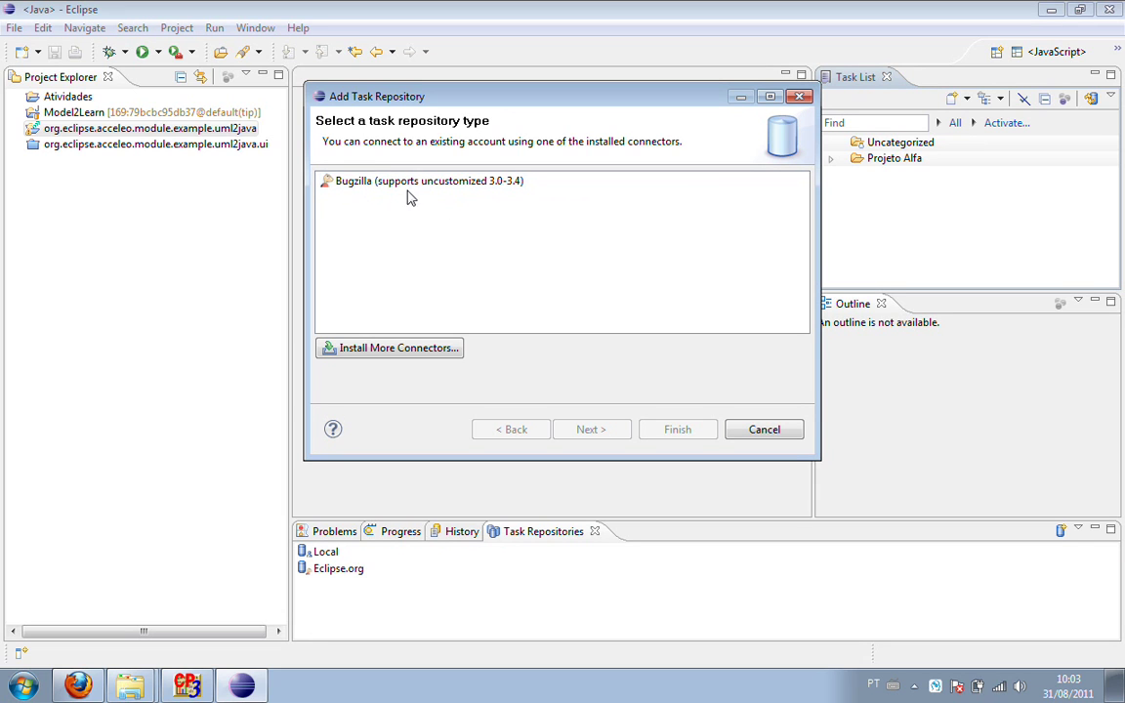
click(430, 354)
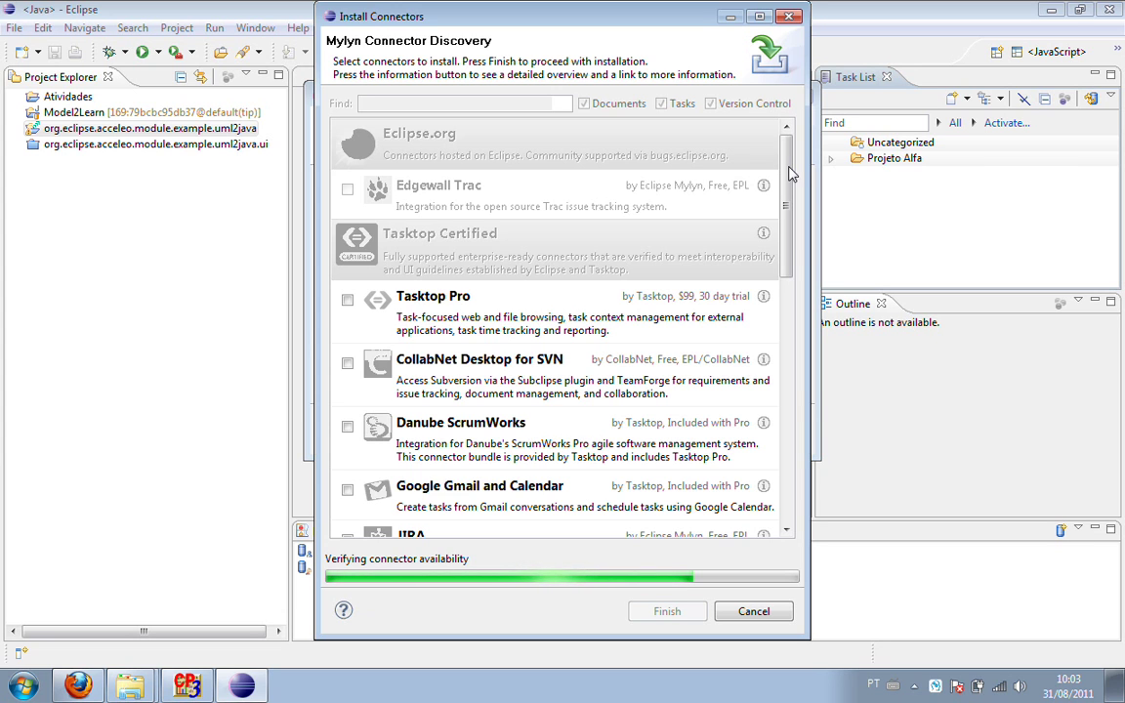
drag(786, 171, 778, 485)
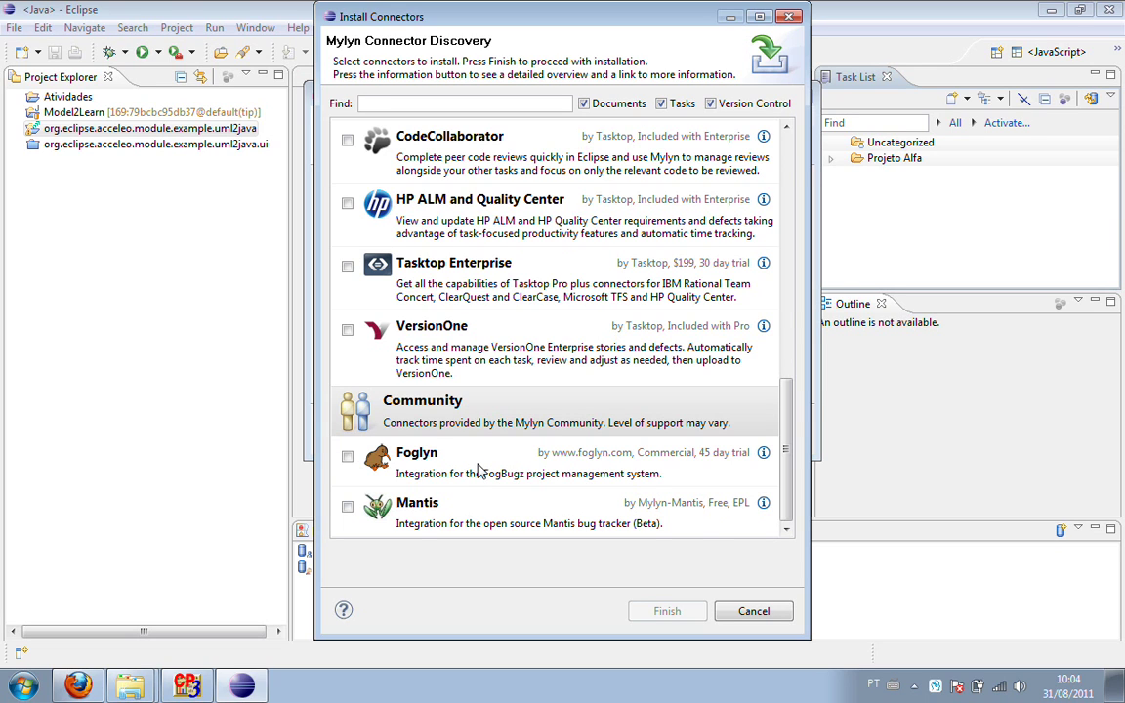
drag(786, 500, 813, 244)
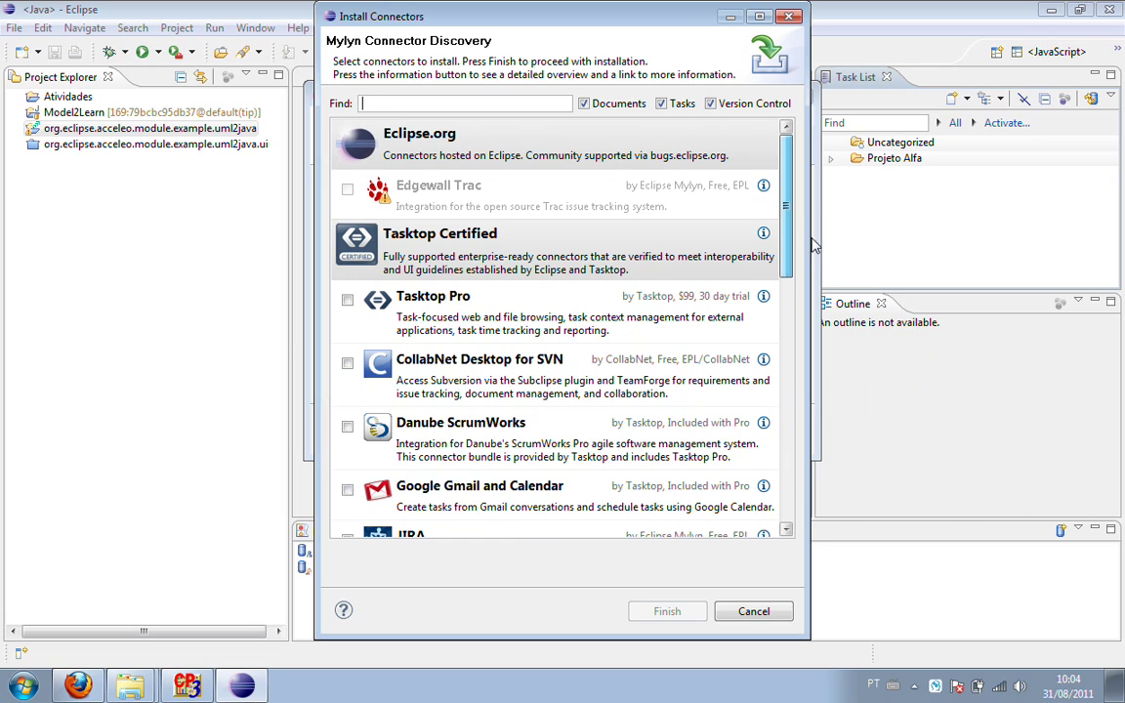
click(780, 612)
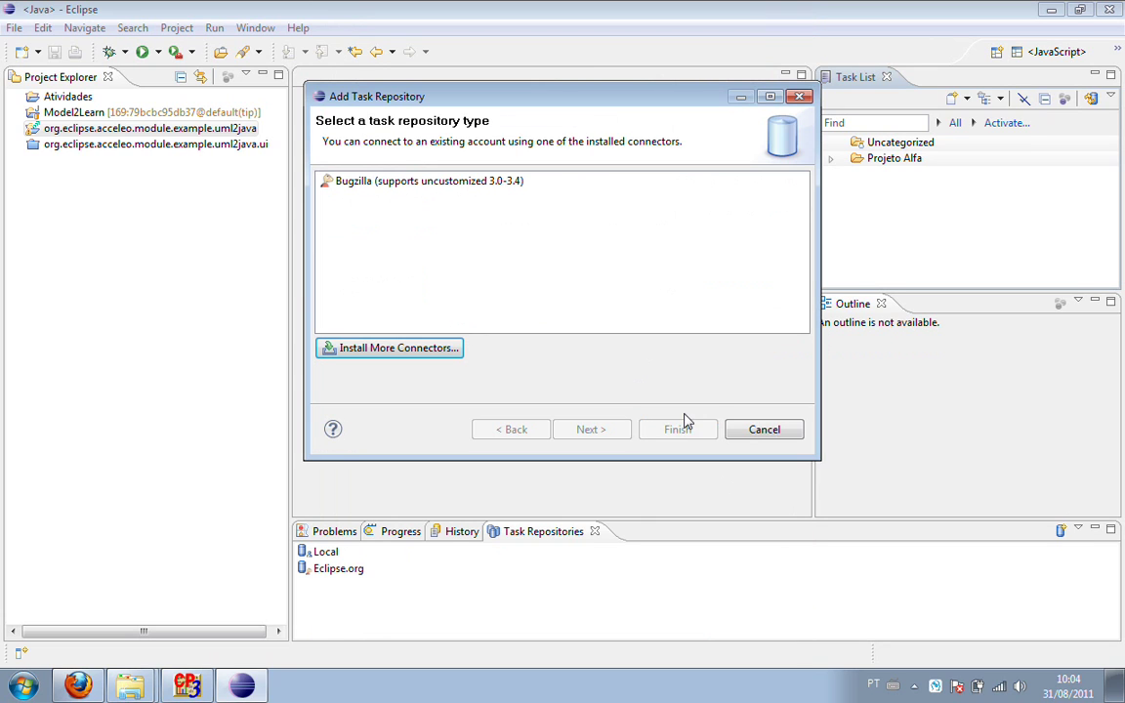
click(762, 430)
Step: Switch to Firefox and copy the update site link of the Project Hosting Connector for Mylyn
click(78, 687)
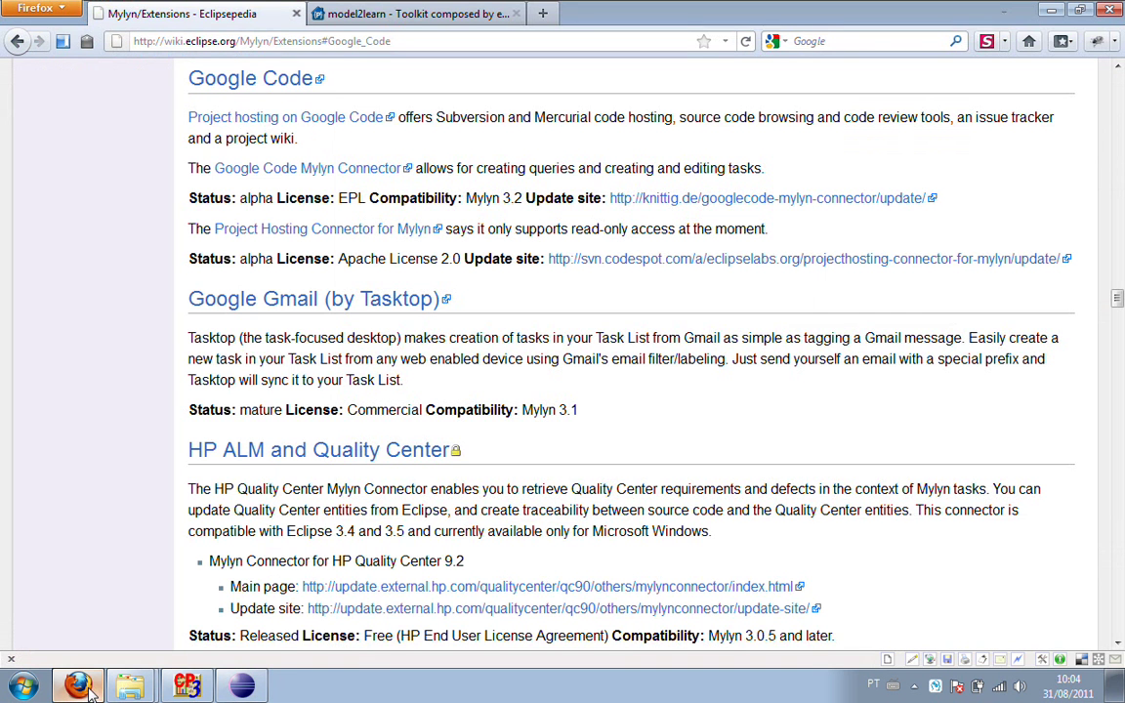
right_click(818, 264)
click(872, 393)
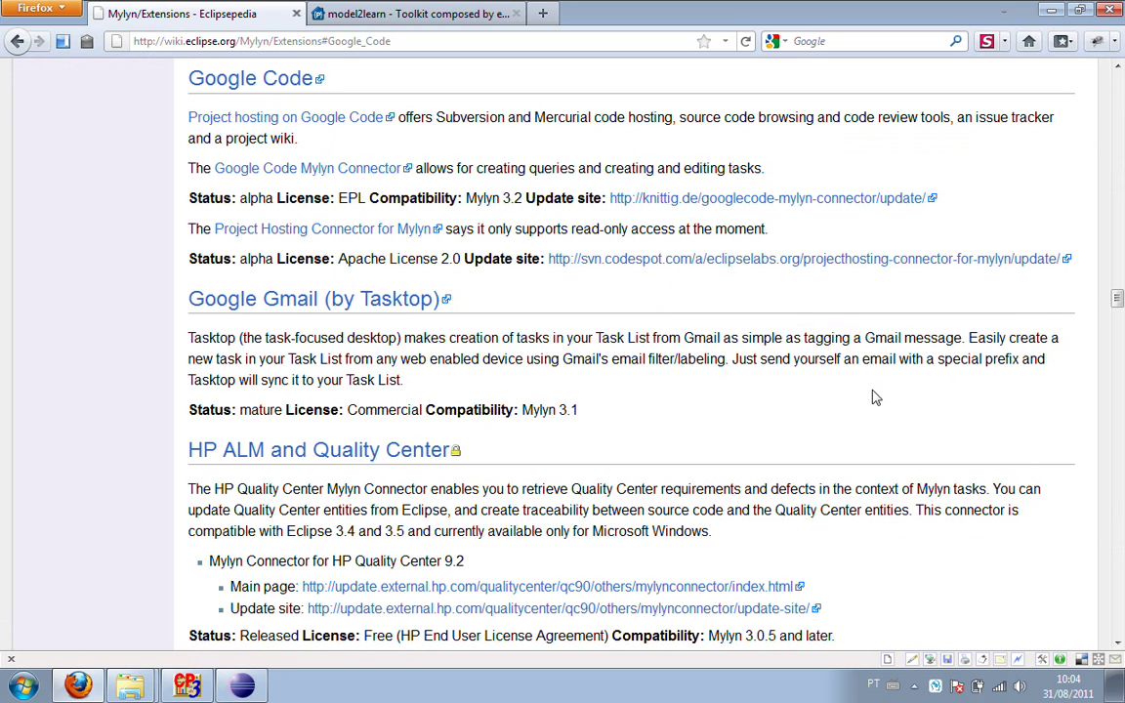
click(260, 691)
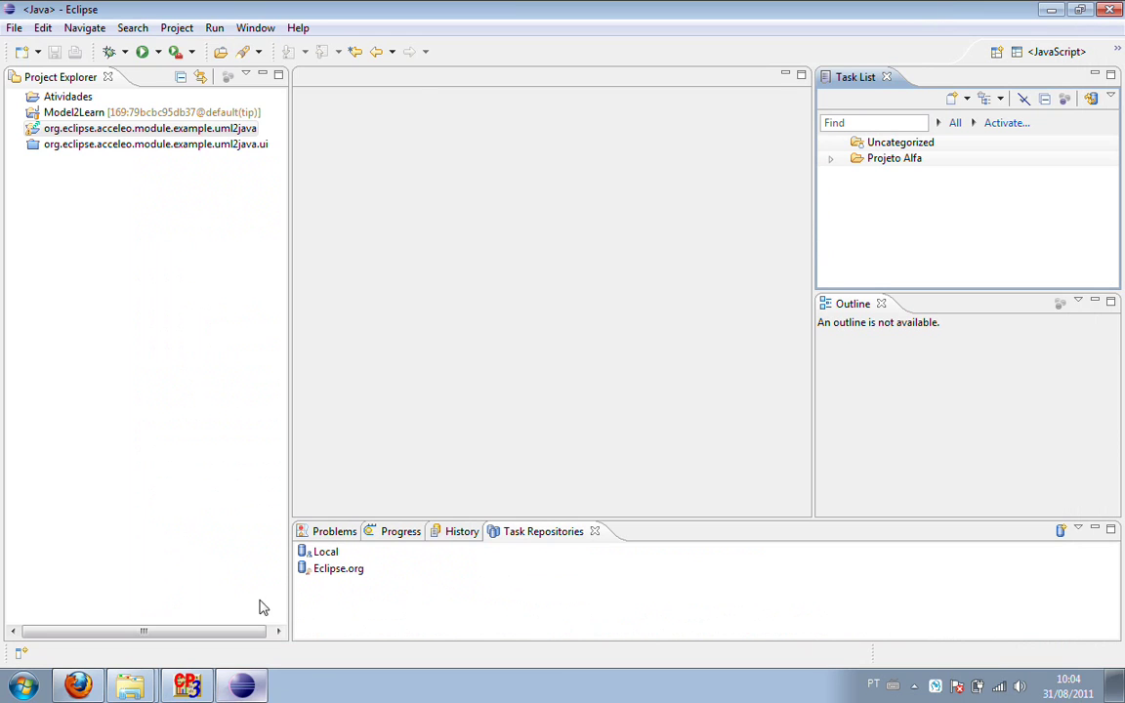
click(298, 28)
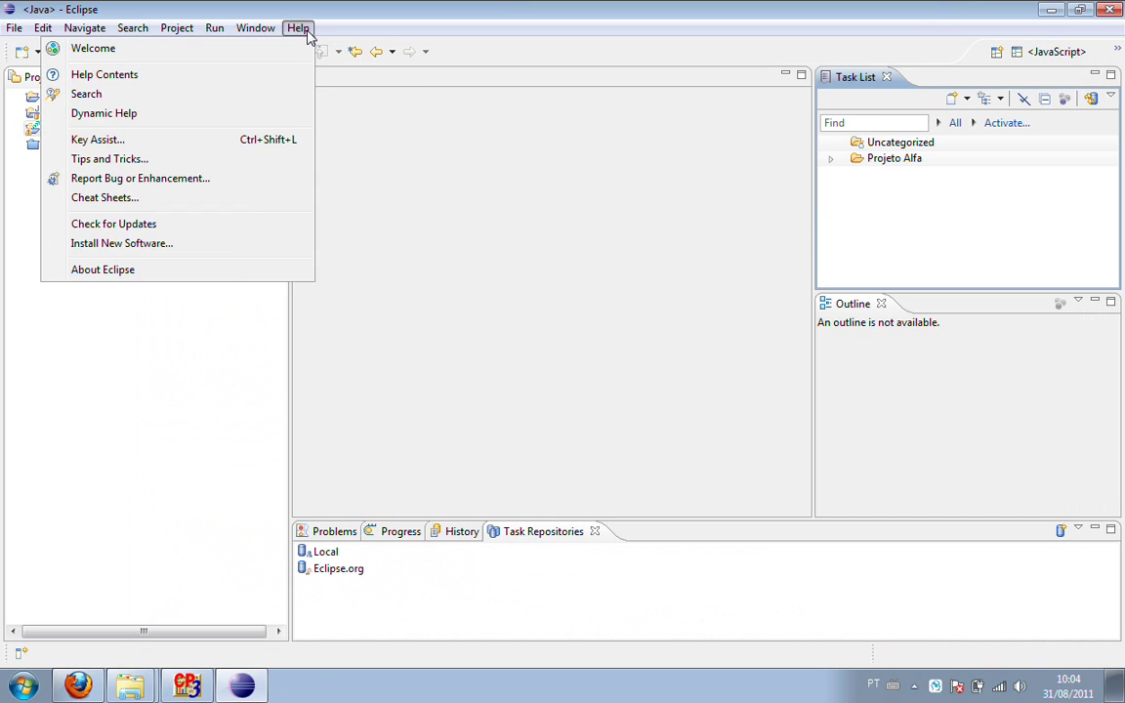
click(181, 246)
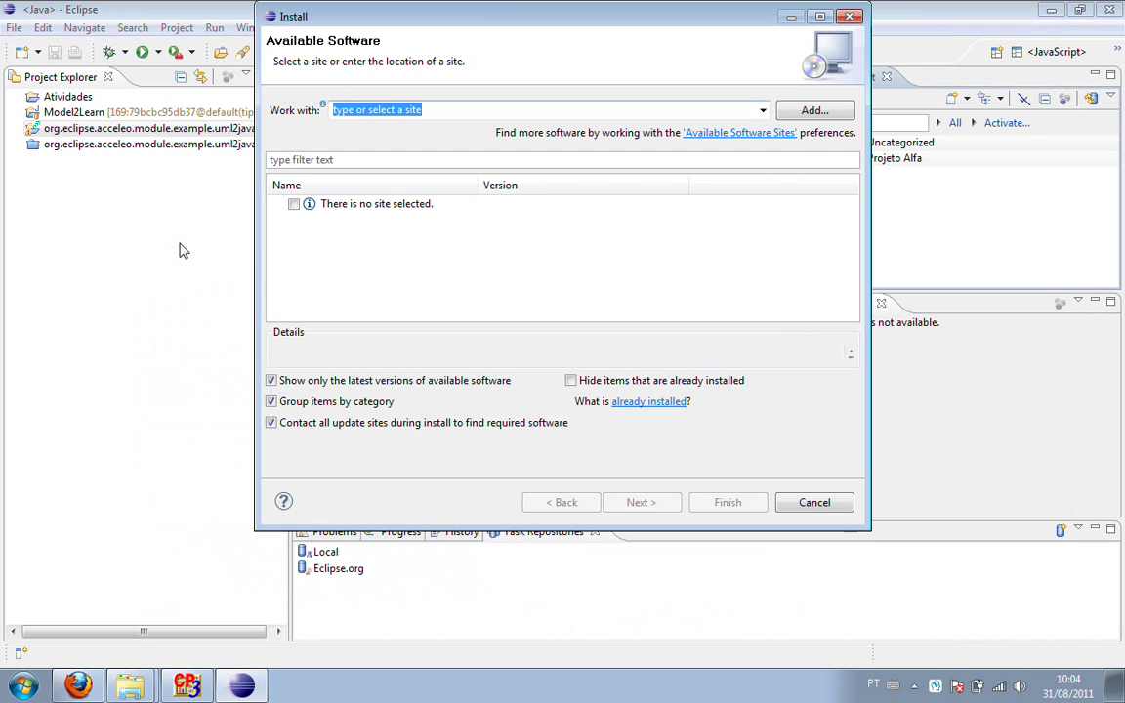
click(814, 111)
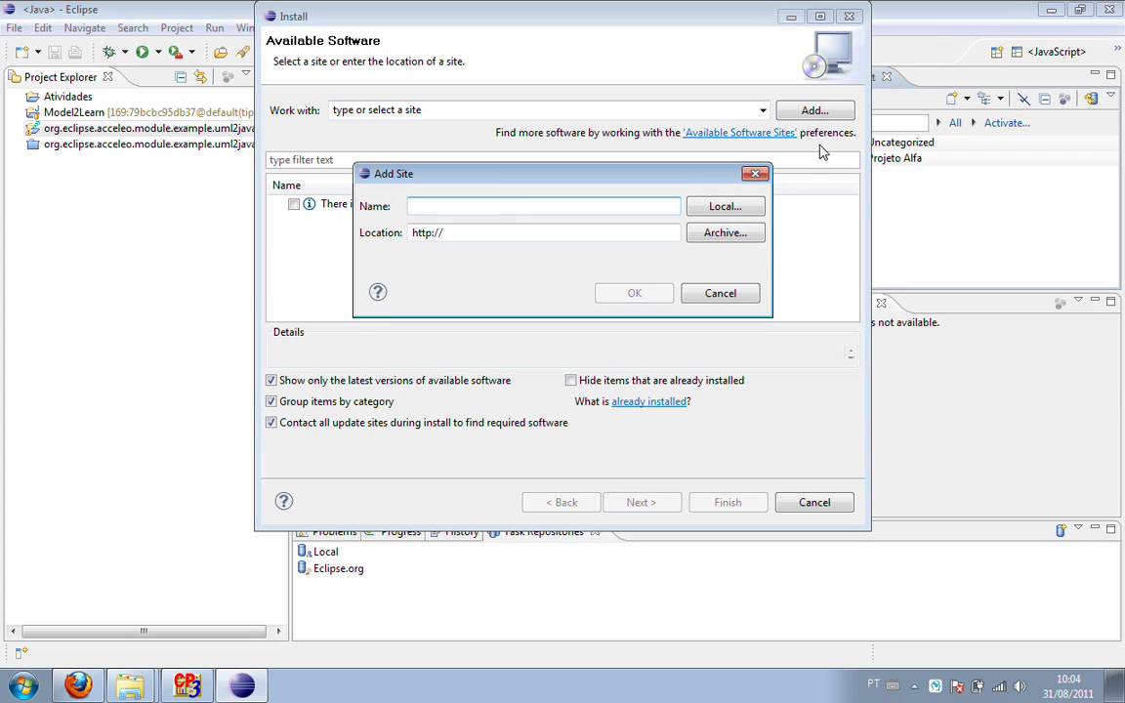
text(Mylyn Google Code)
click(549, 235)
drag(549, 235, 363, 215)
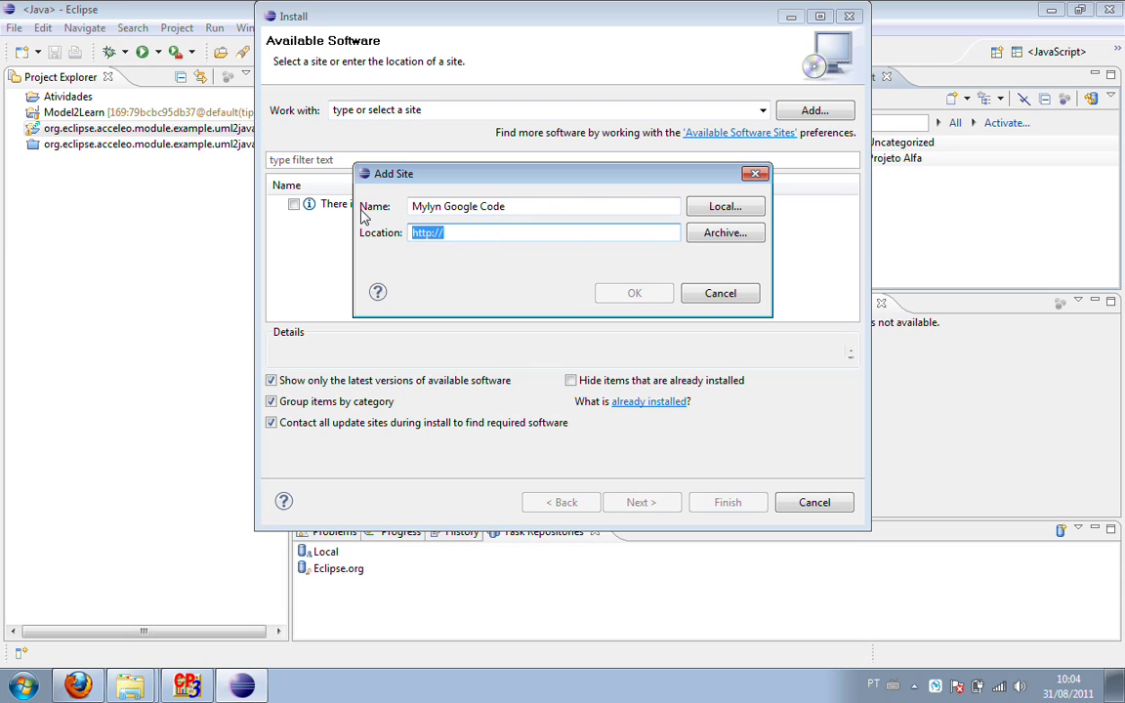
text(http://knowledgeselabs.org/projecthosting-connector-for-mylyn/update/)
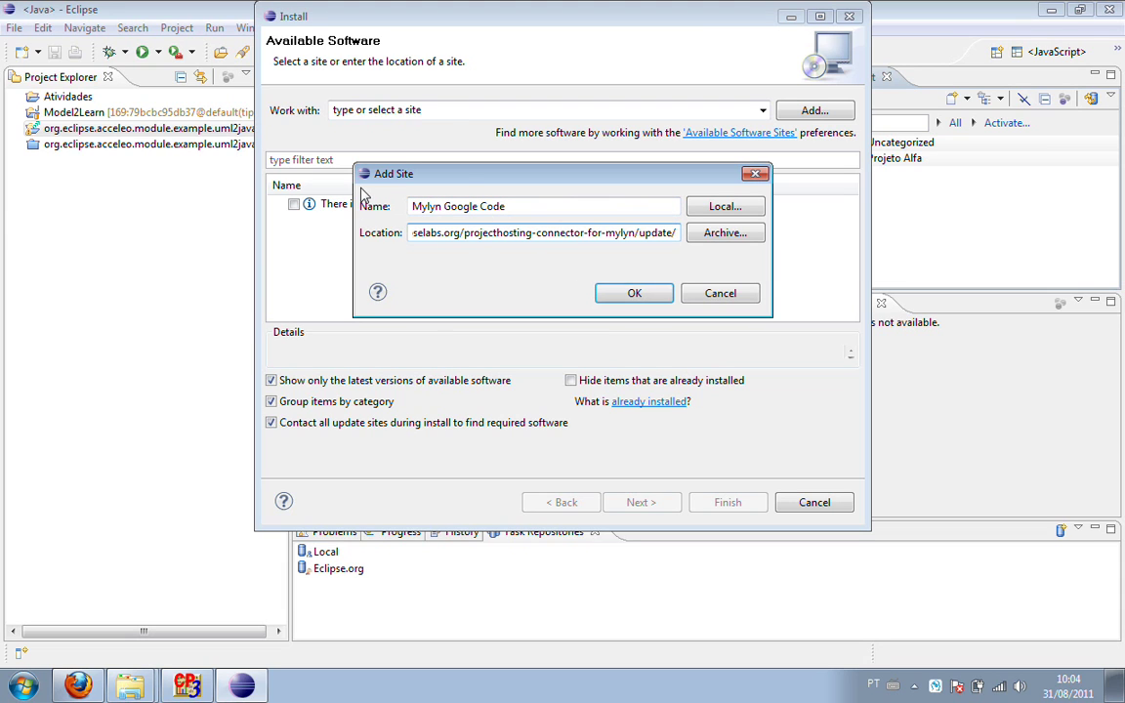
click(633, 293)
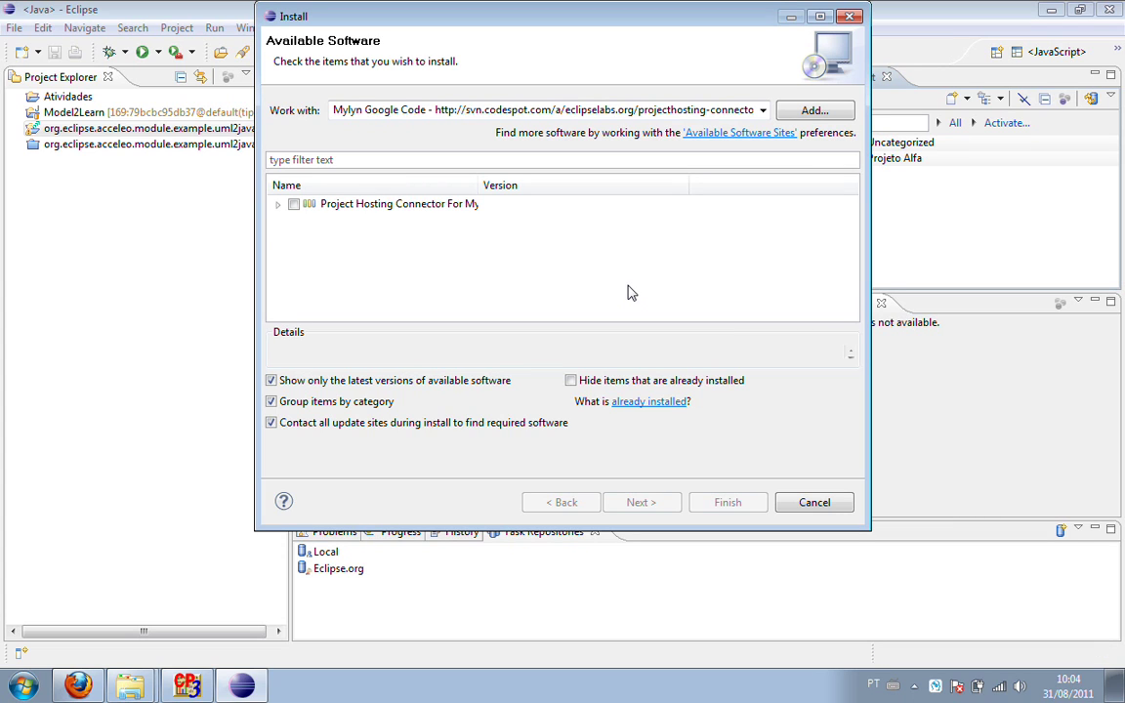
Step: Select the Project Hosting Connector for Mylyn 0.8.0, accept its license and start the installation
click(277, 204)
click(293, 204)
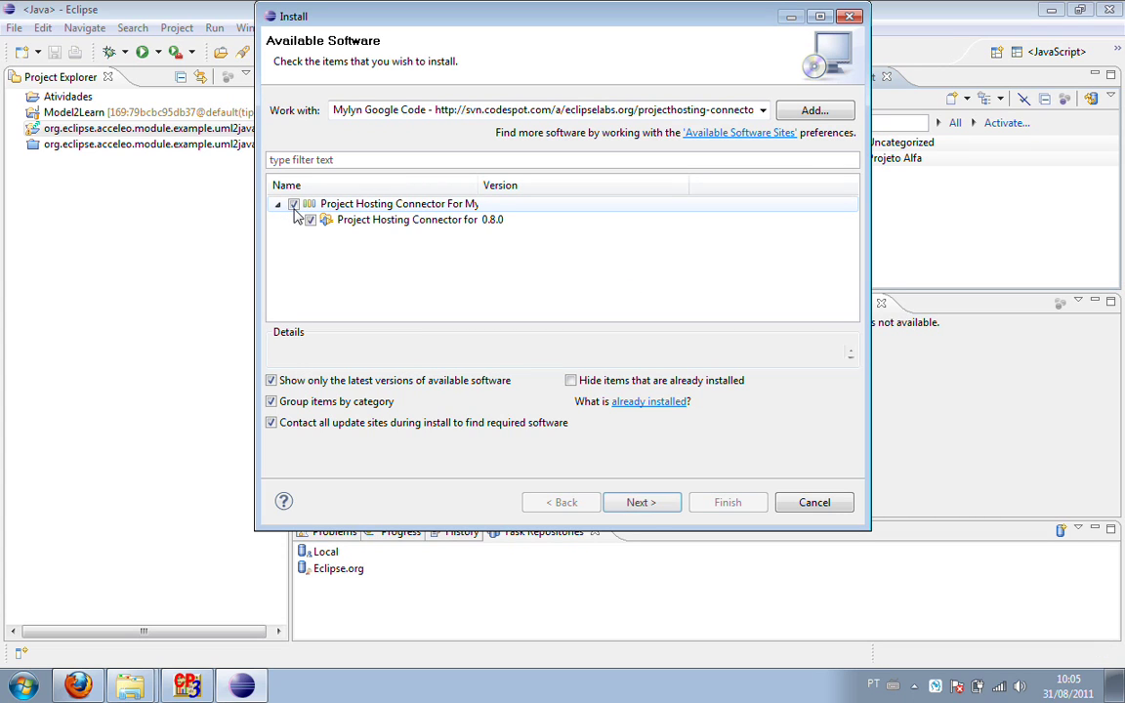
click(641, 502)
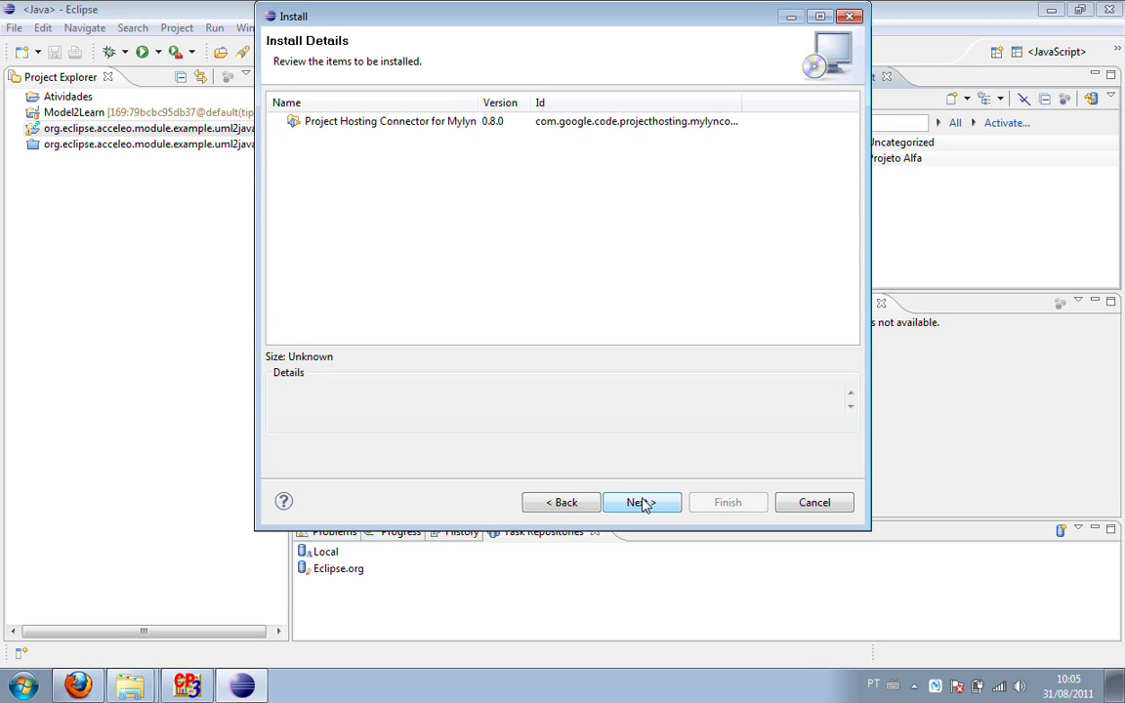
click(641, 502)
click(405, 406)
click(697, 504)
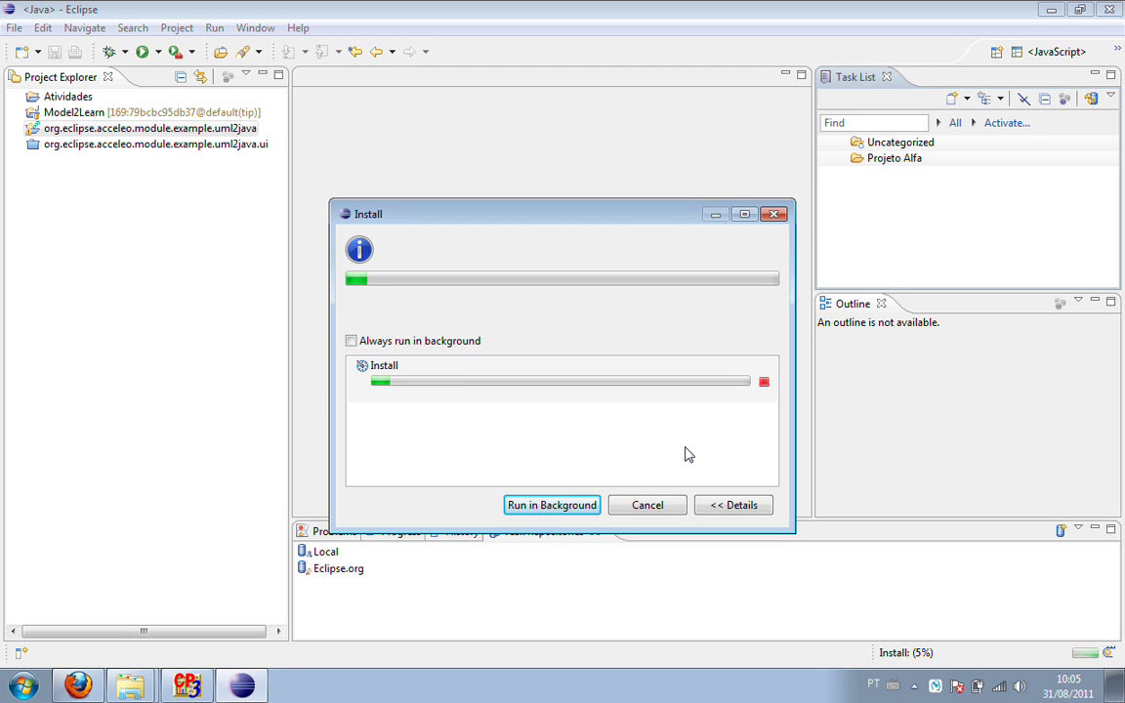
Step: Switch to Firefox and view the model2learn project's issue list and the actions available for issues
click(80, 687)
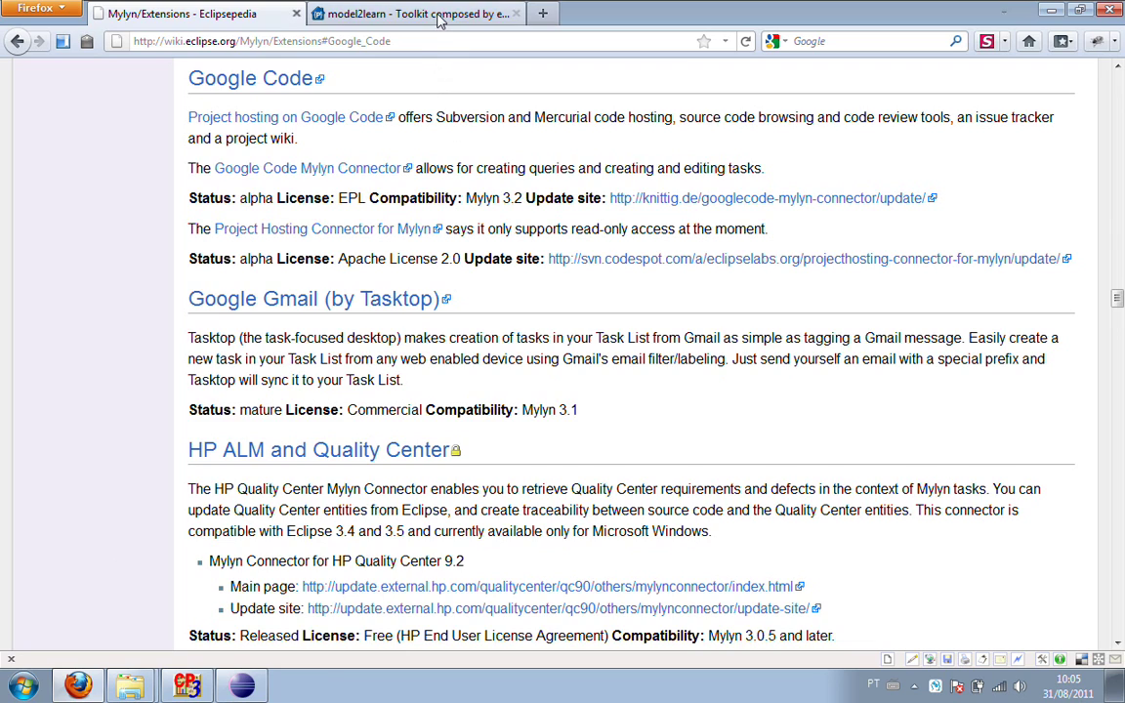
click(440, 18)
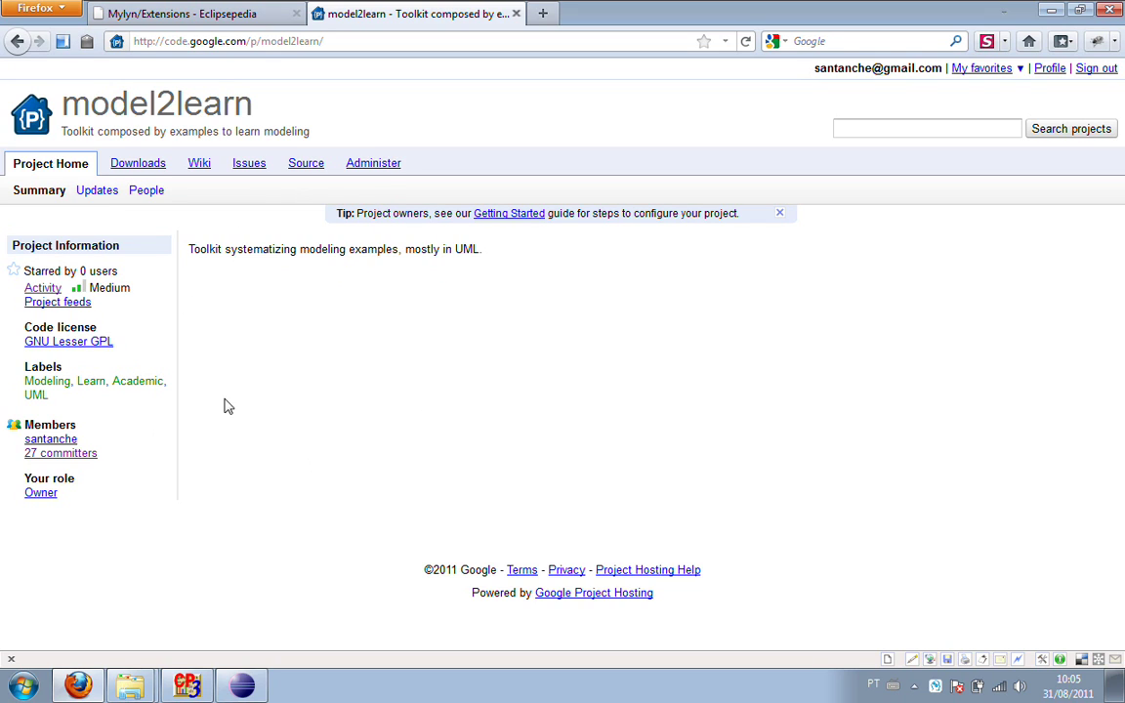
click(249, 166)
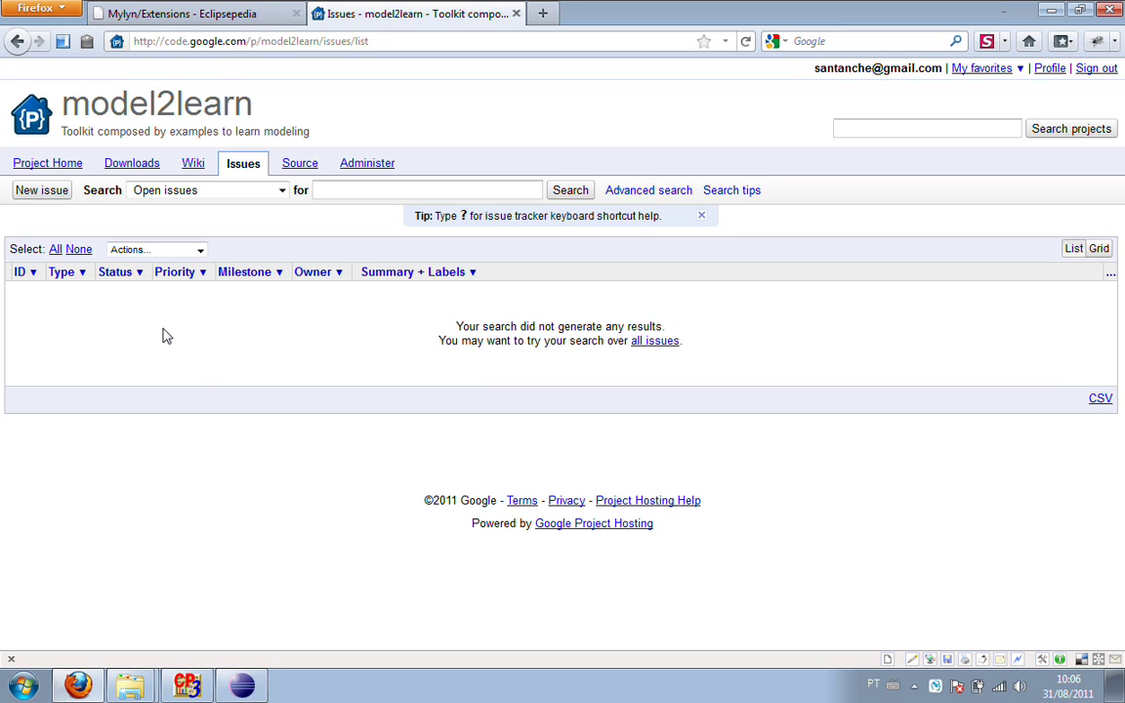
click(201, 251)
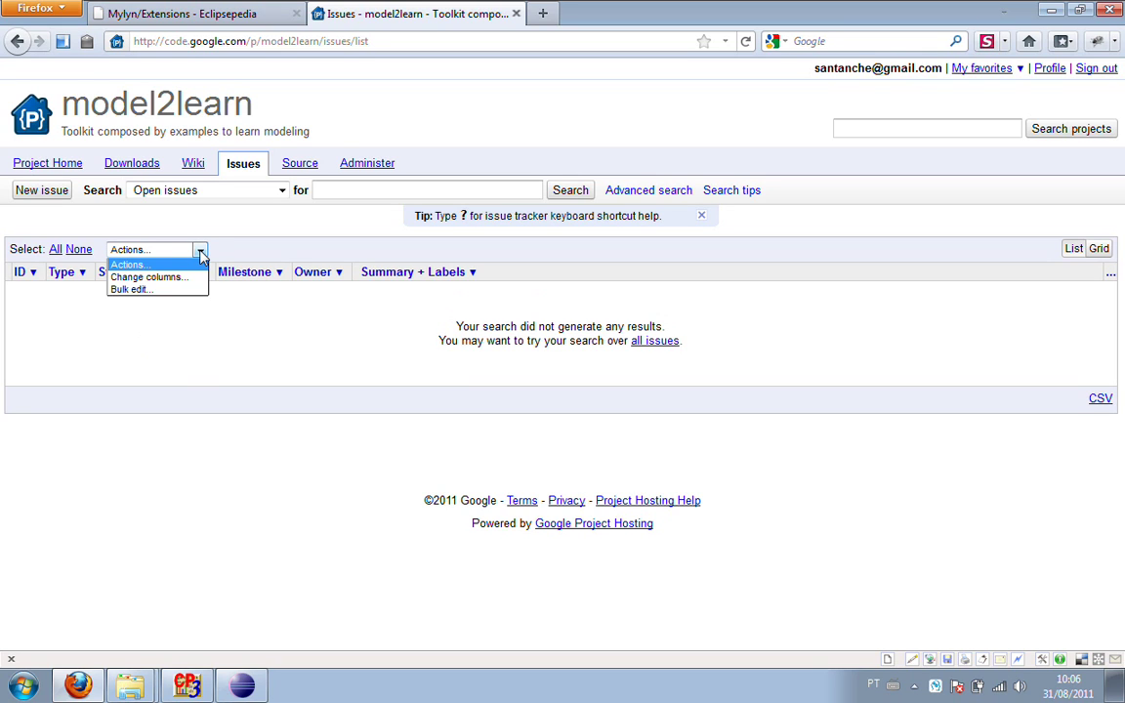
Step: Start a new issue in the model2learn project, compare the available templates and choose Review request
click(202, 252)
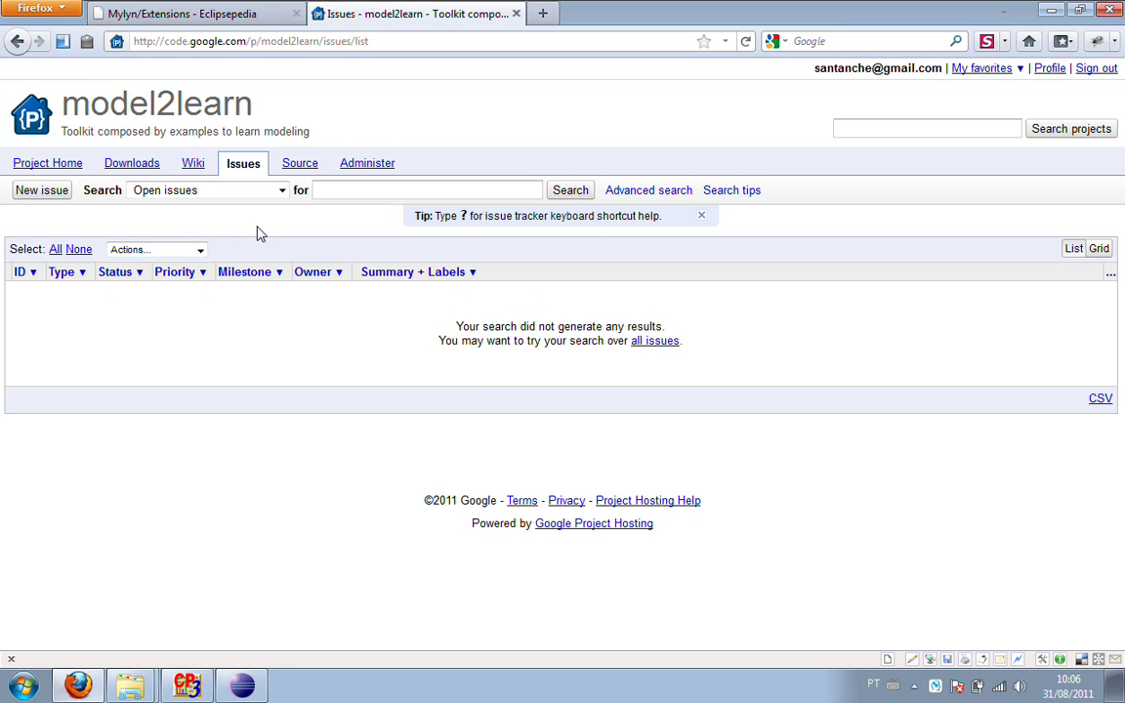
click(39, 193)
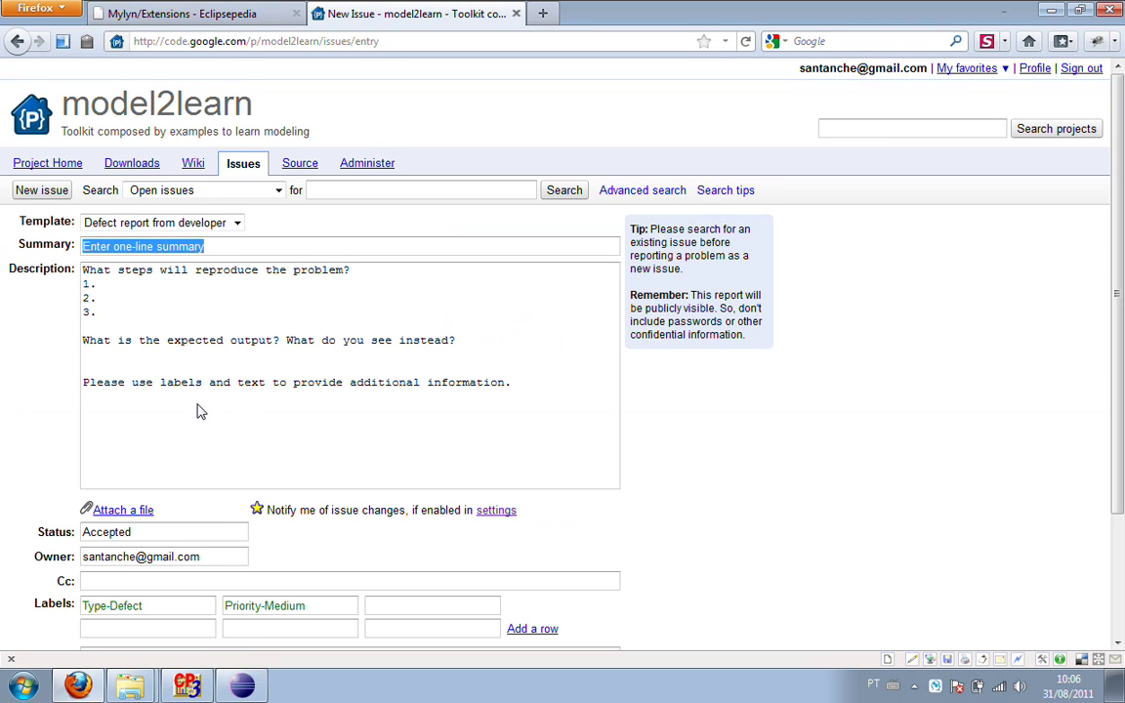
click(238, 224)
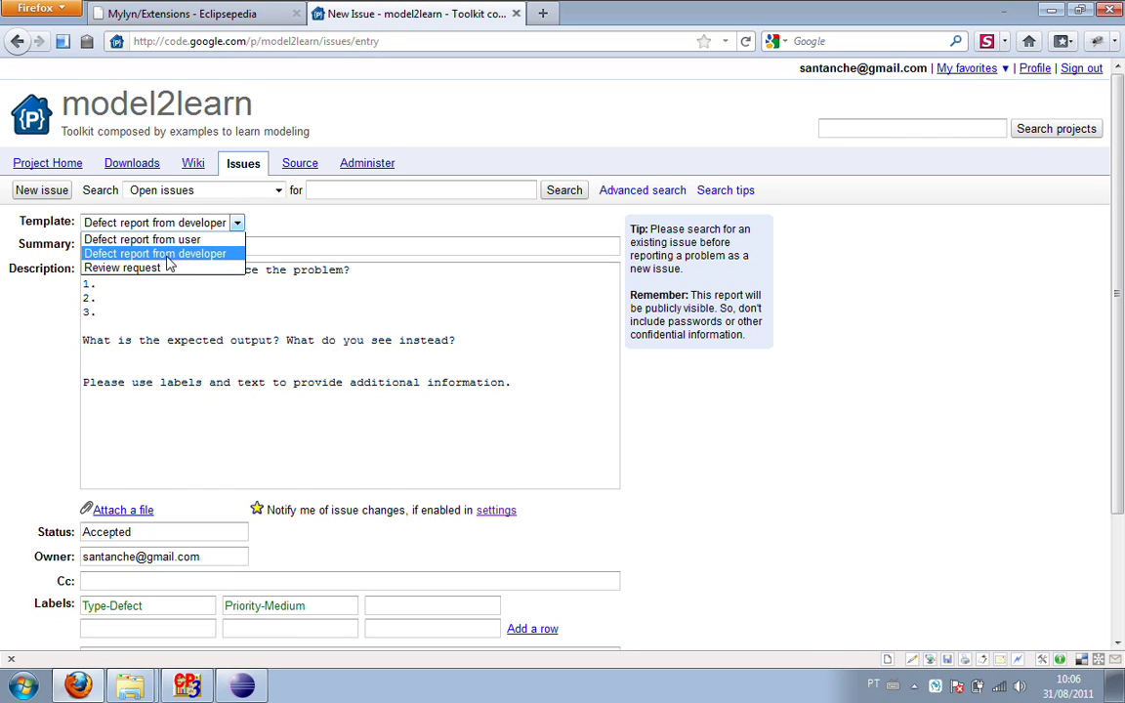
click(166, 275)
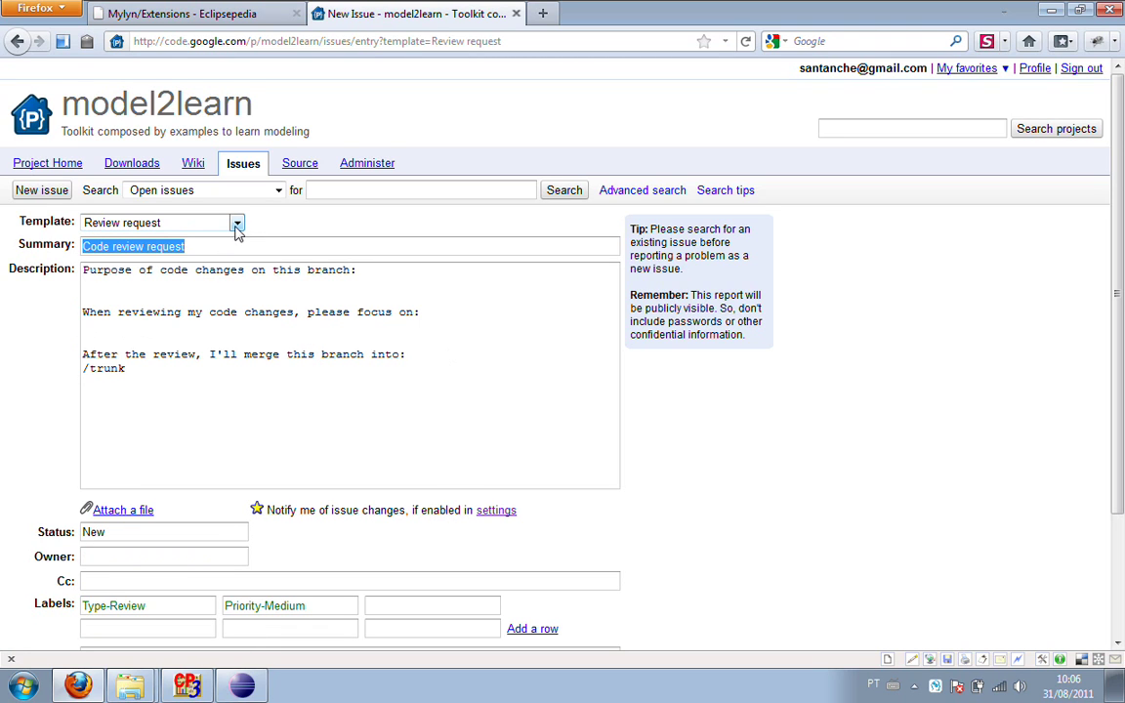
click(217, 223)
click(207, 239)
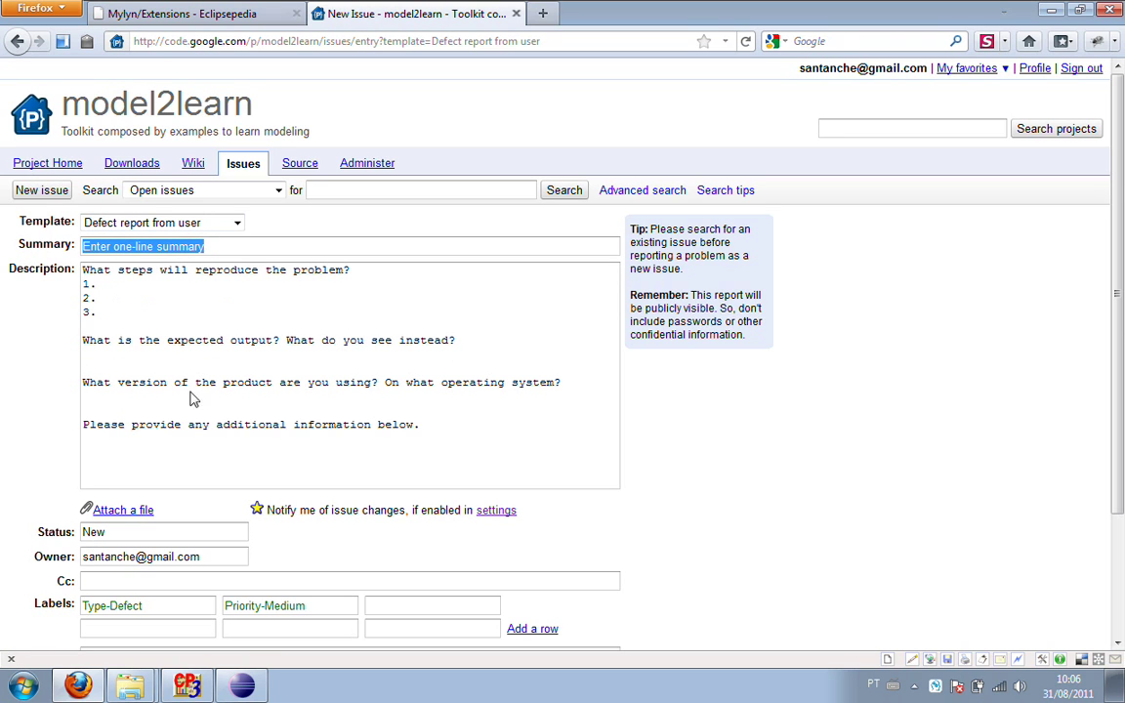
click(232, 224)
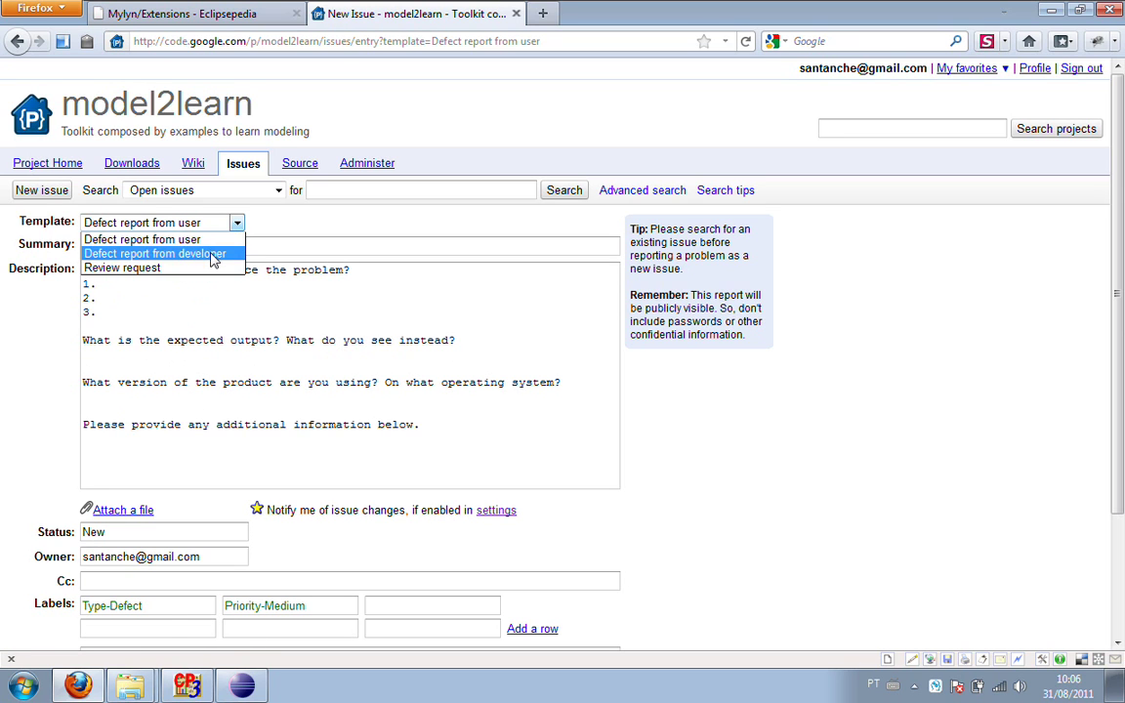
click(220, 253)
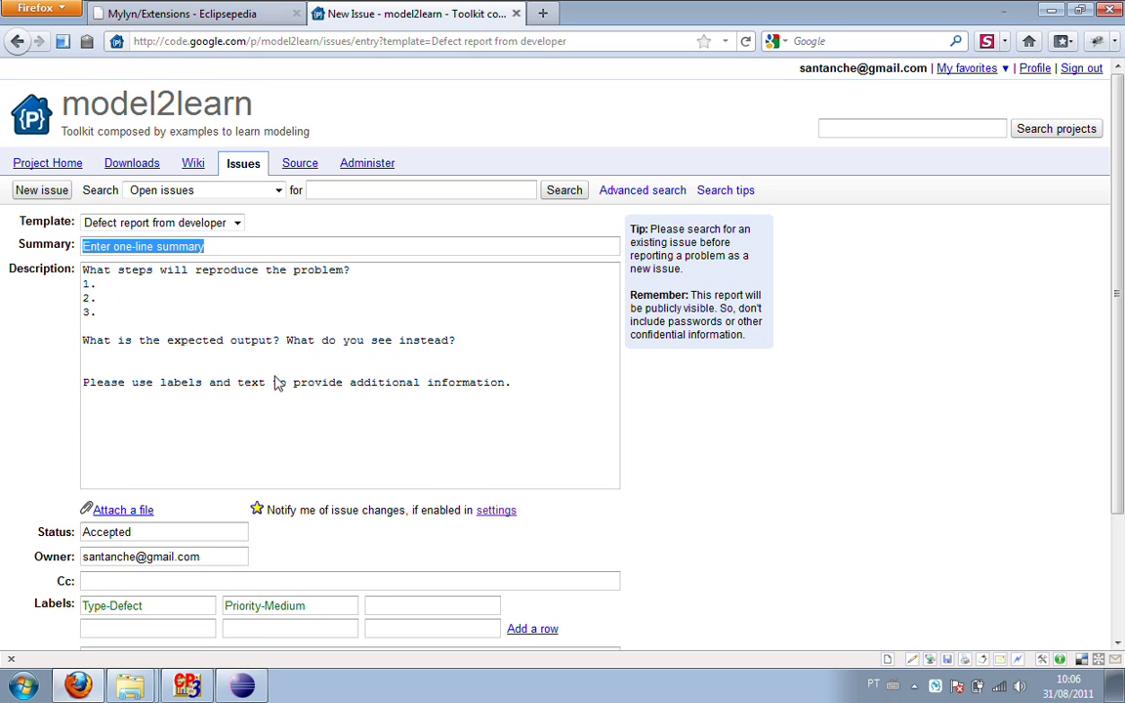
click(237, 224)
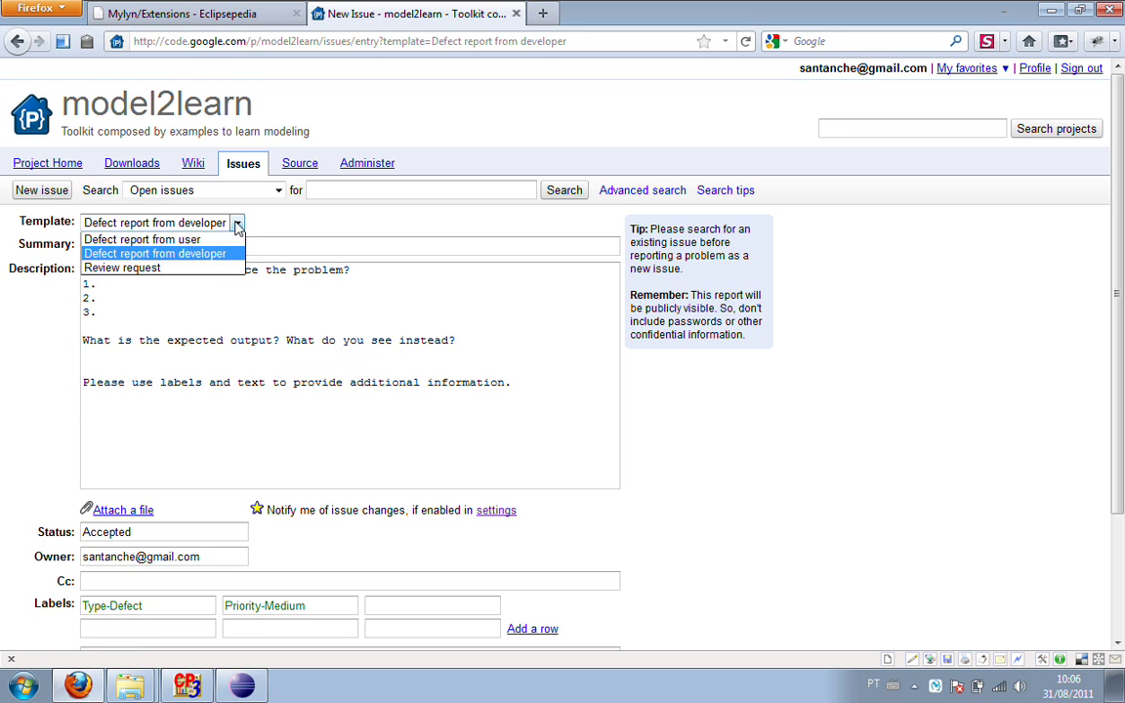
click(182, 268)
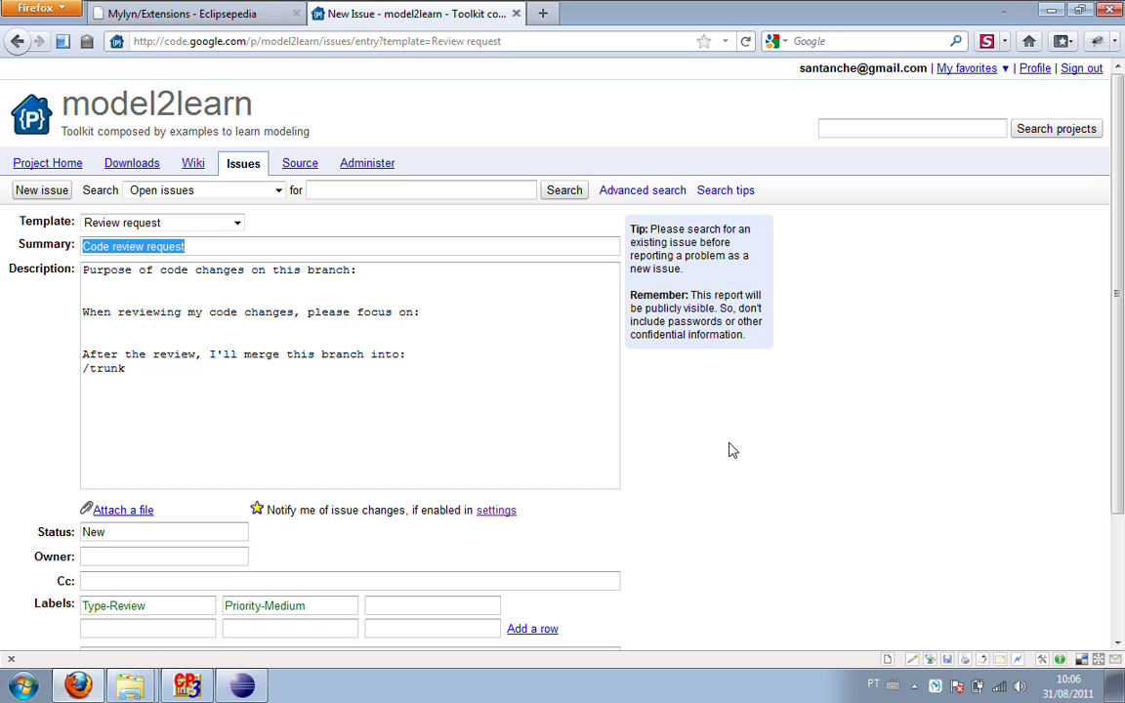
Step: Set the issue's summary to "Inclusão de interface X no módulo Y" and replace its description with "No módulo Y é necessária a inclusão..."
text(Inclu)
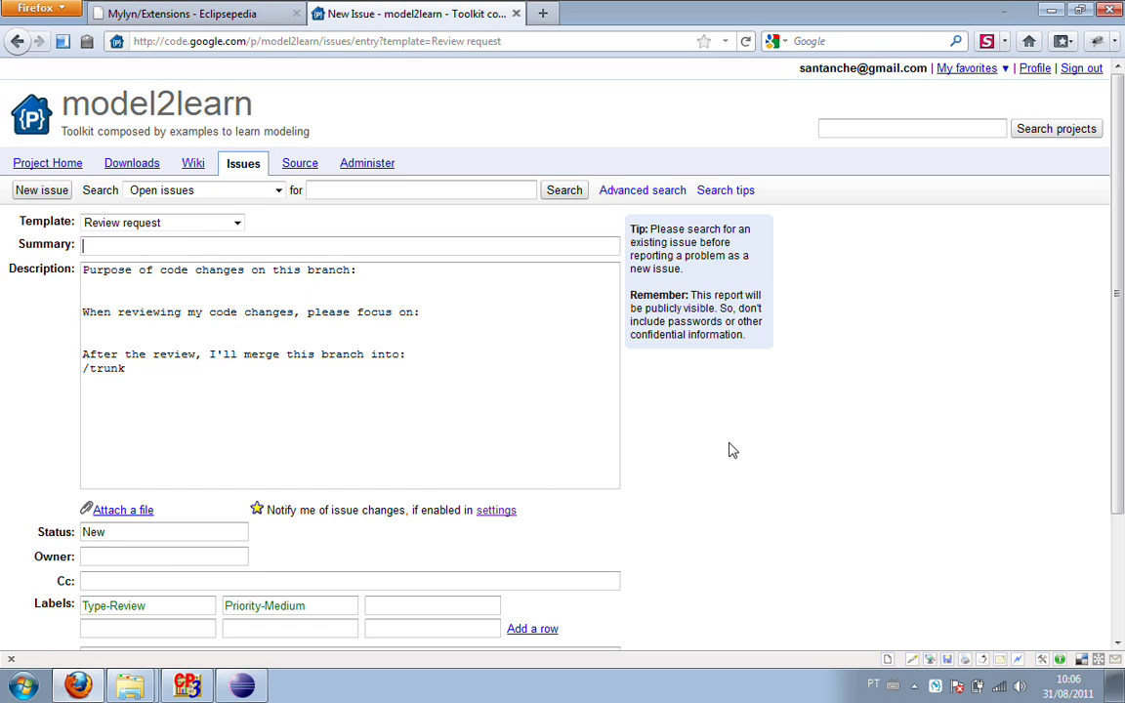
text(são de interface X no módulo Y)
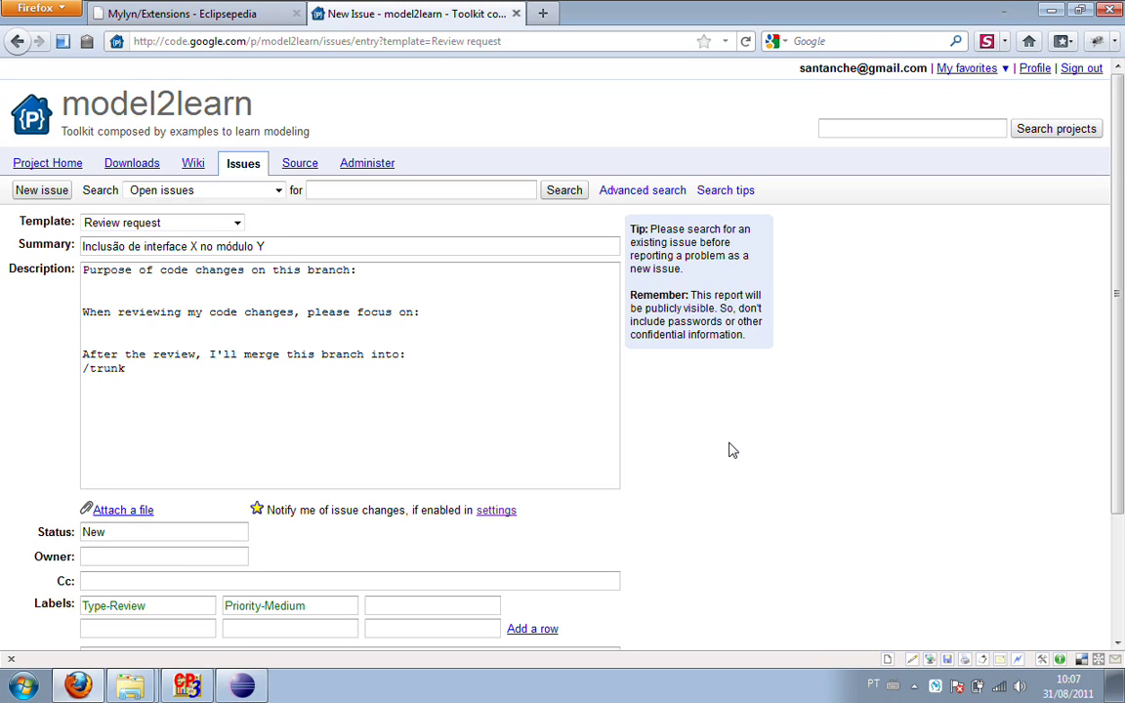
drag(85, 276, 137, 366)
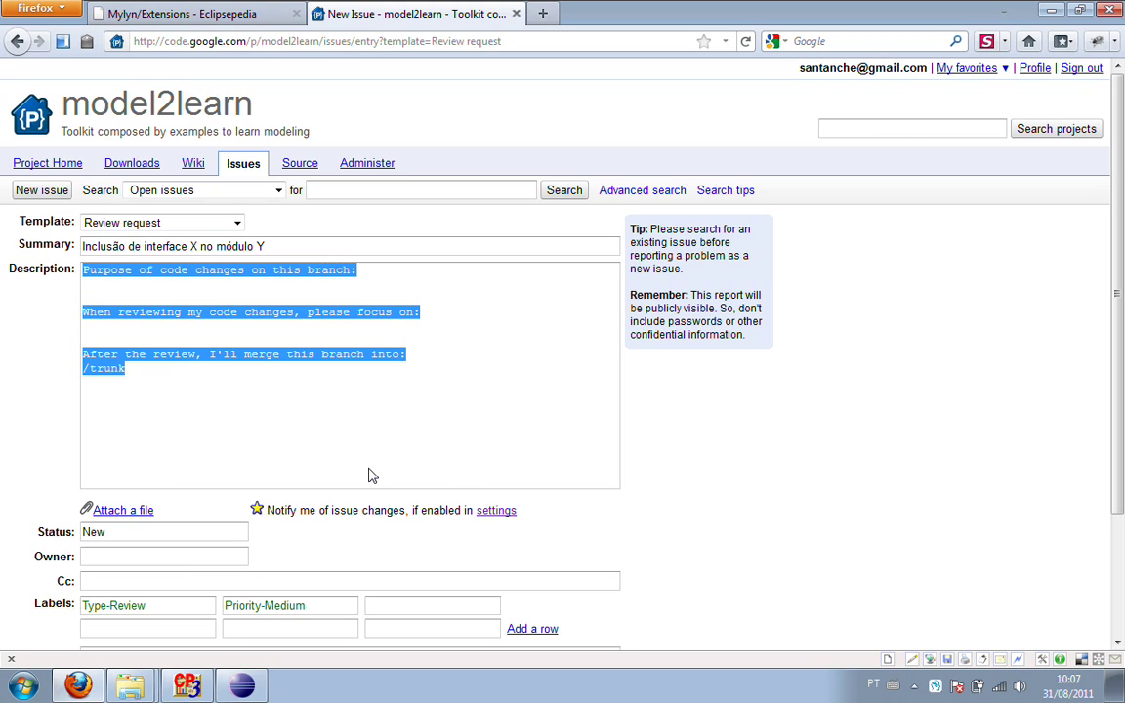
text(No m)
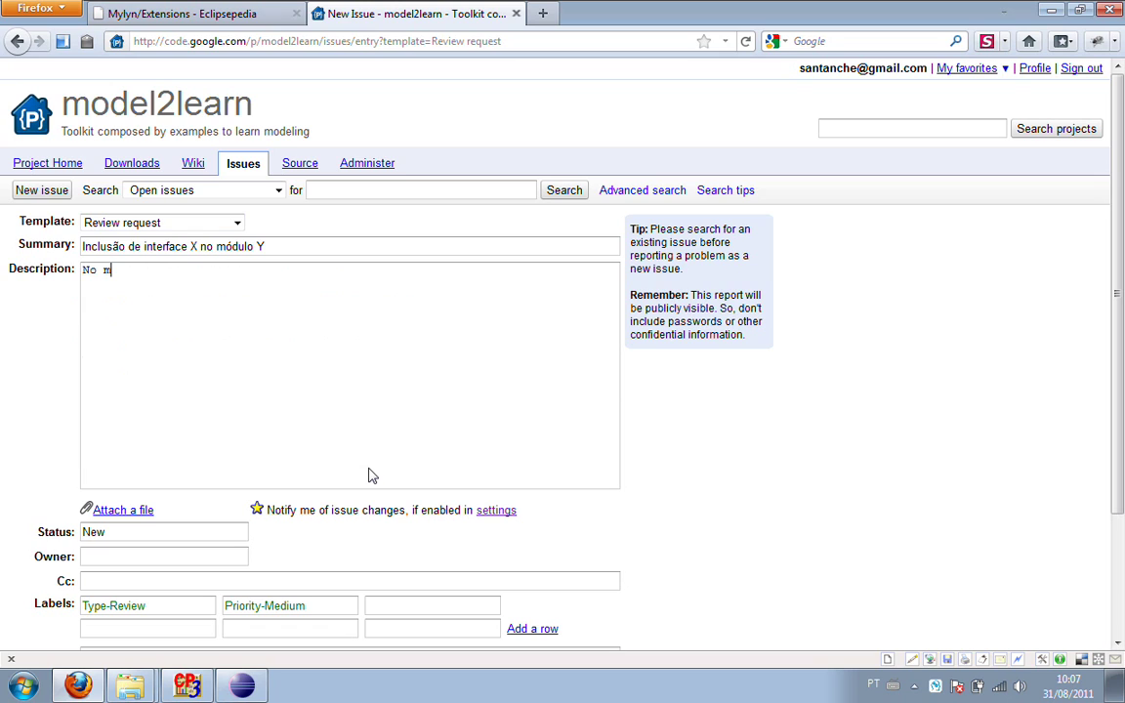
text(ódulo Y é necessária a inclu)
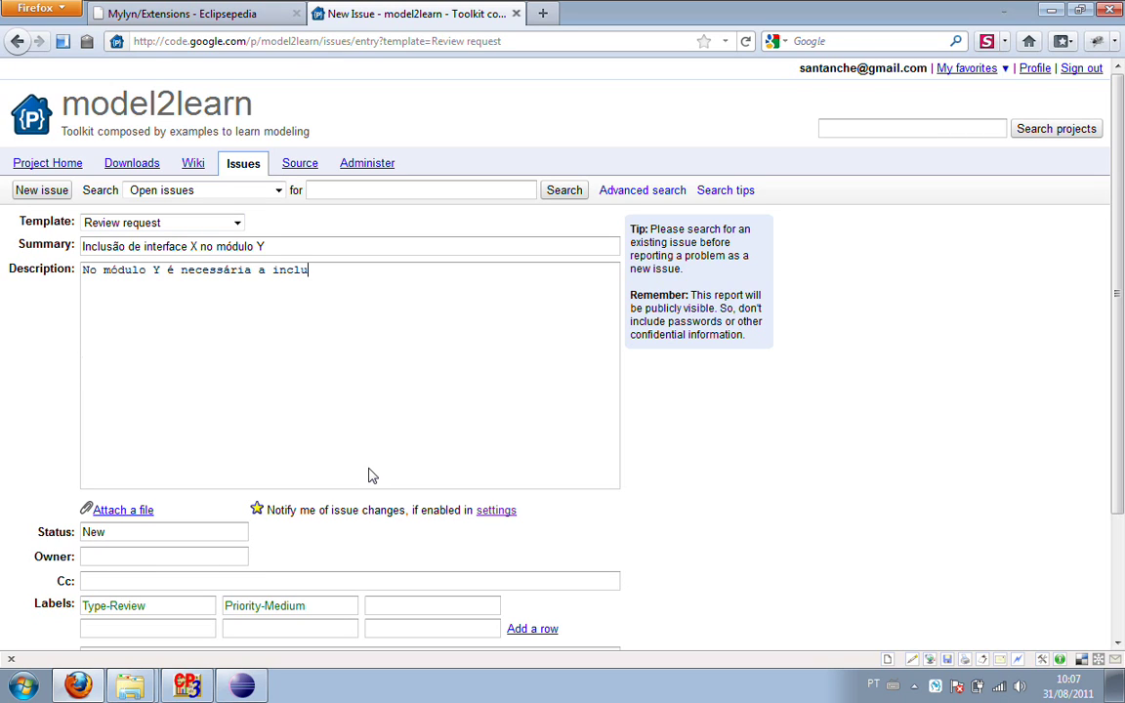
text(são...)
Step: Check the choices offered for the issue's status, owner and labels, and submit the issue
scroll(230, 363, down, 3)
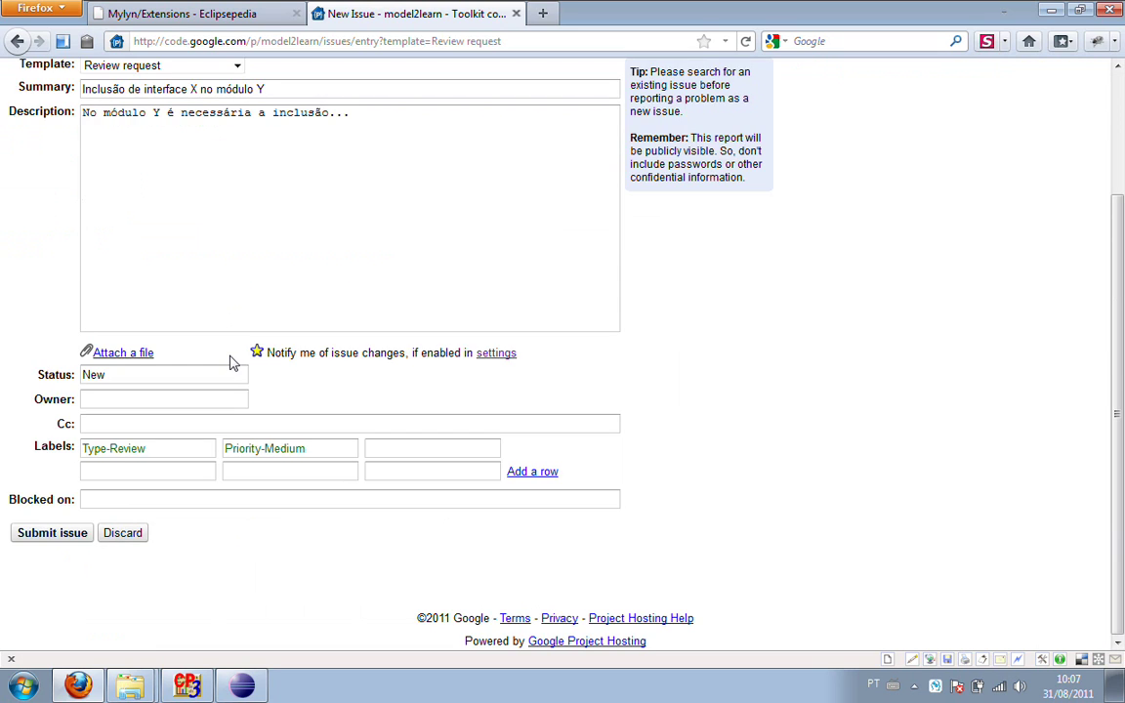
click(116, 379)
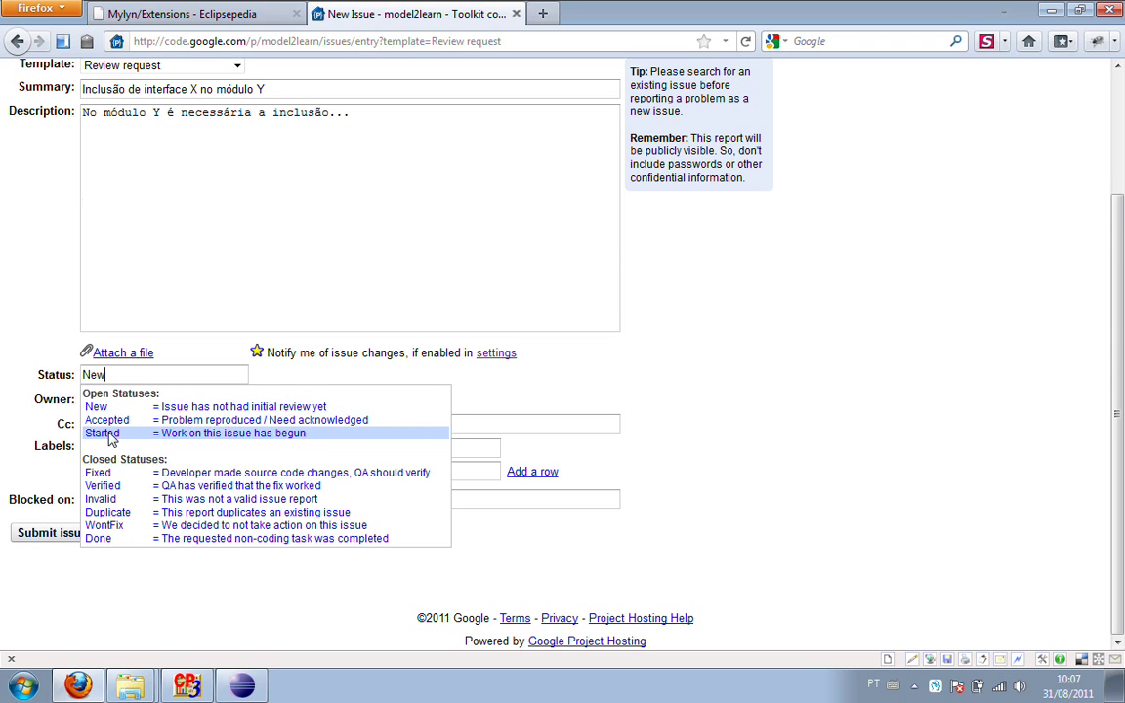
click(282, 400)
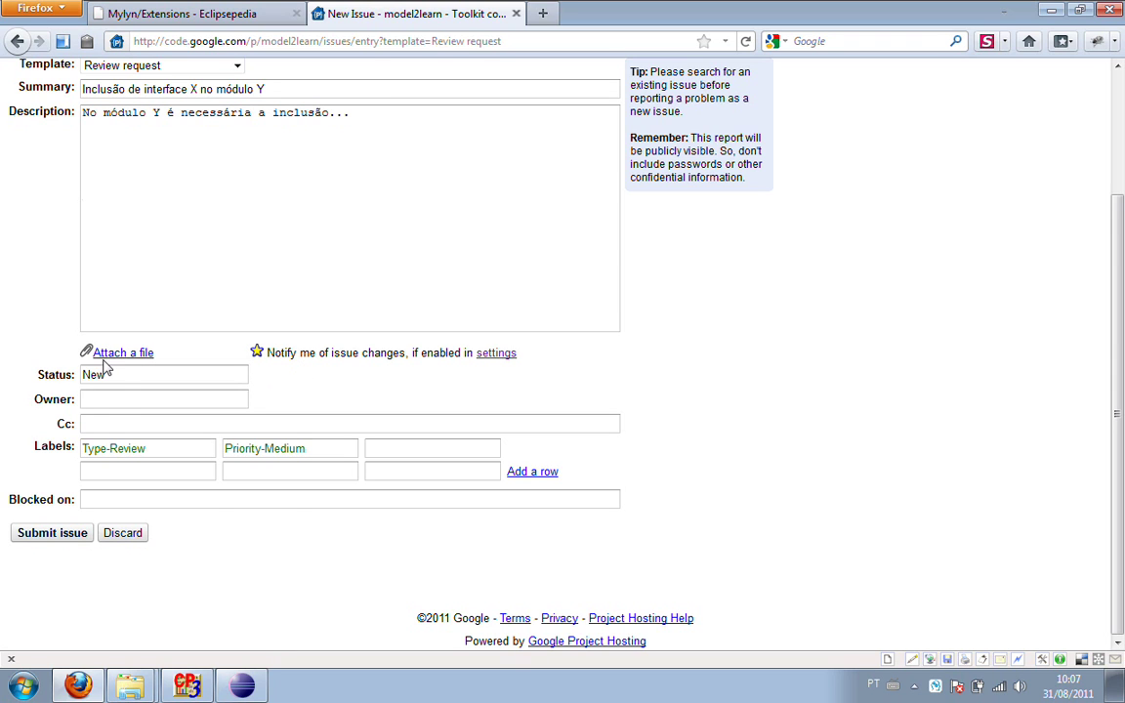
click(110, 403)
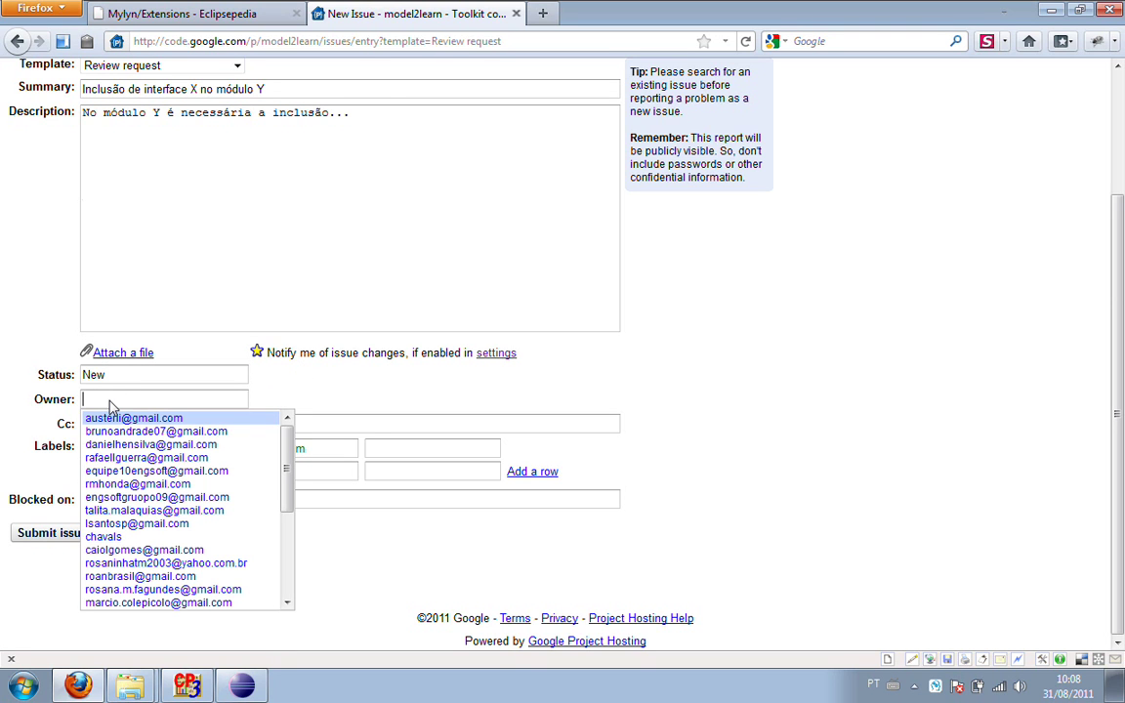
click(293, 402)
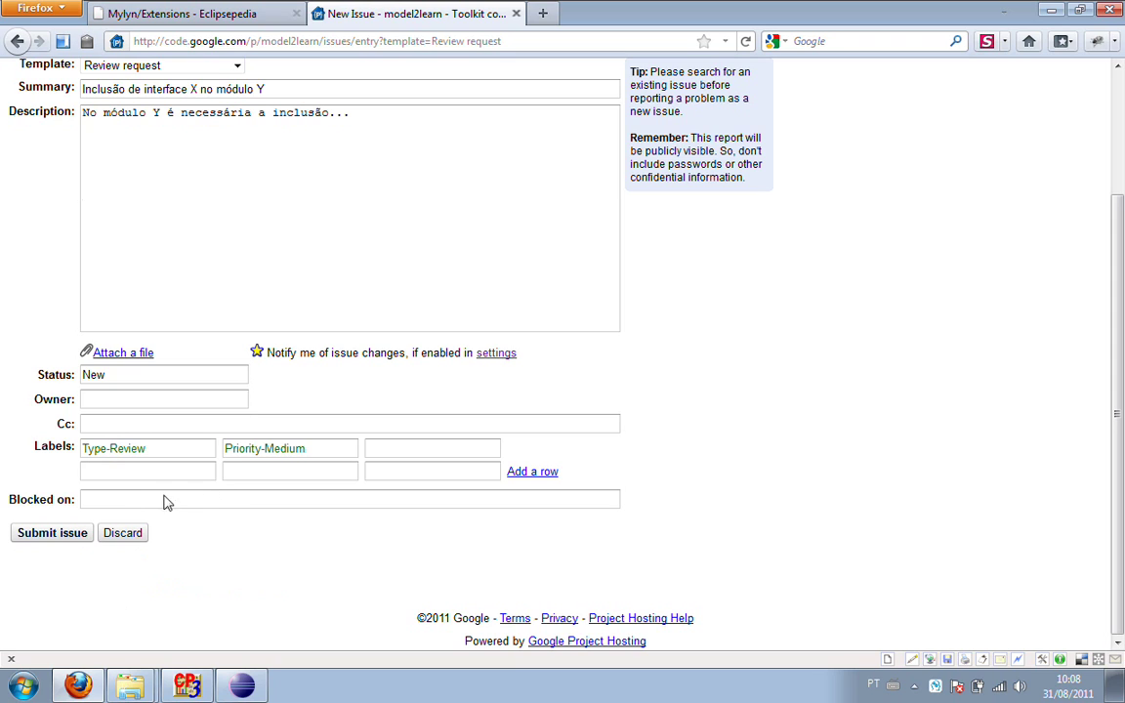
click(161, 457)
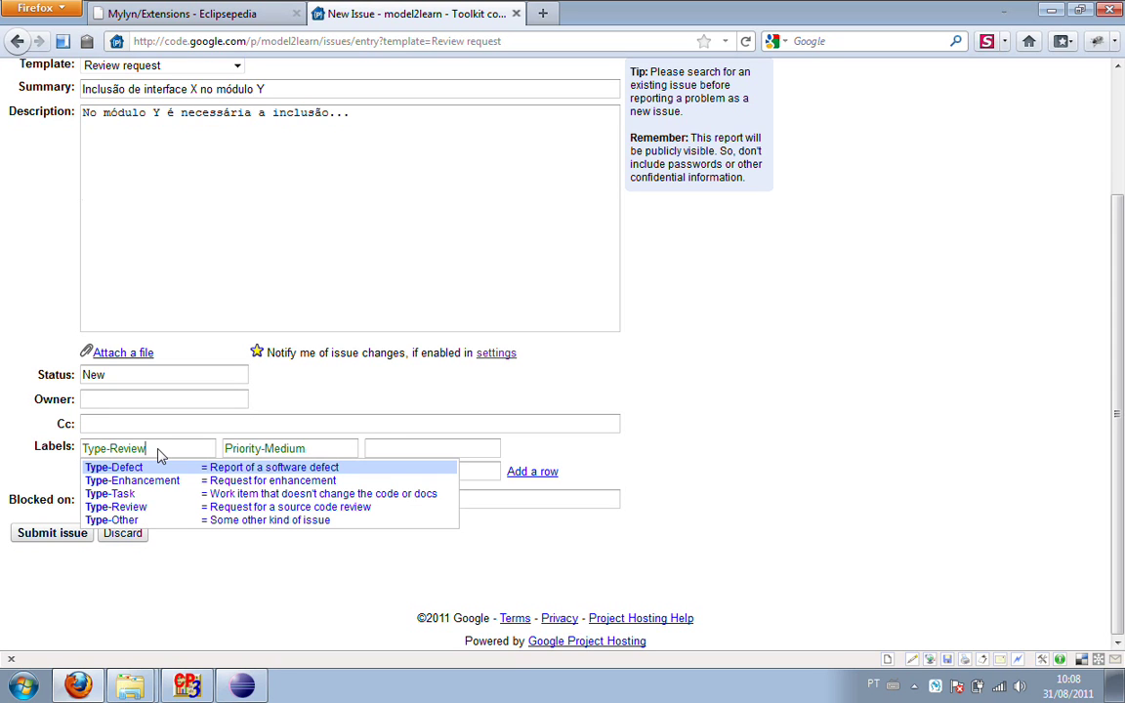
click(434, 451)
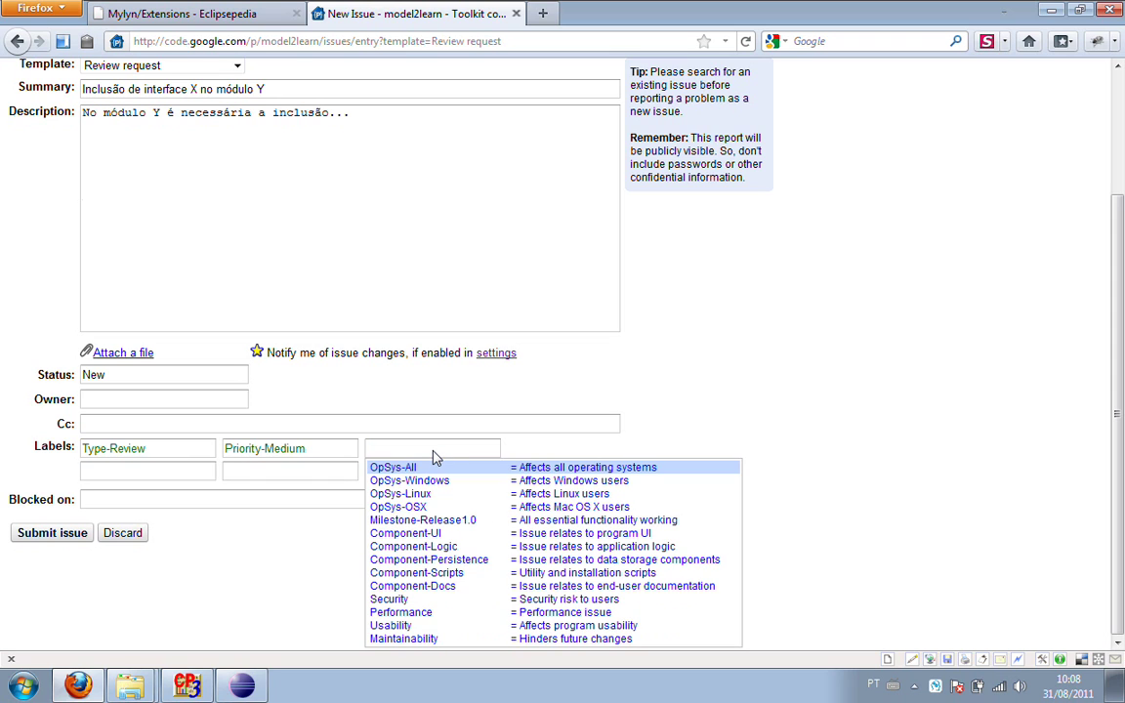
click(433, 381)
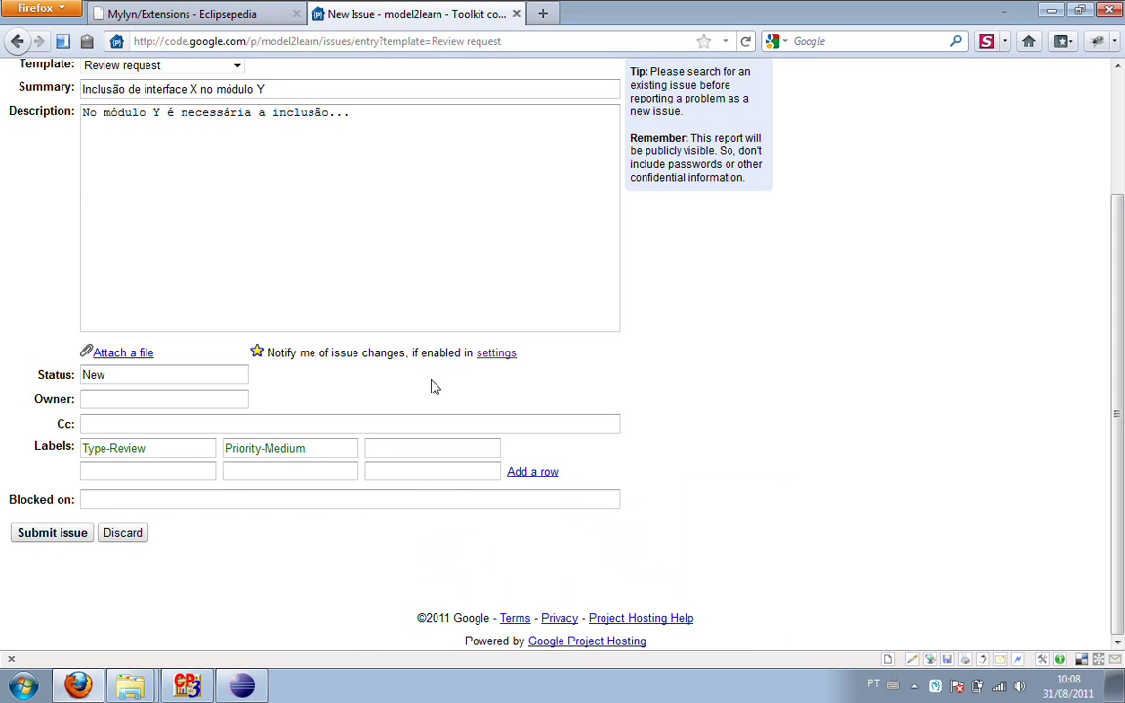
click(80, 537)
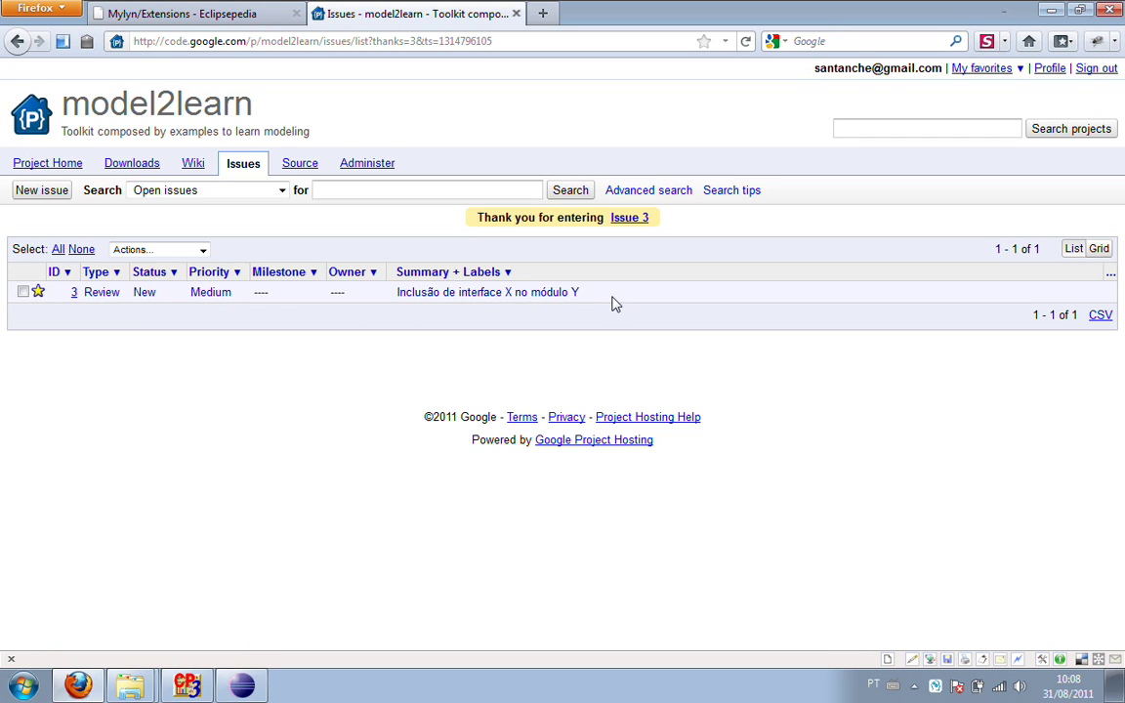
Step: Switch to Eclipse and agree to continue installing the connector's unsigned content
click(242, 686)
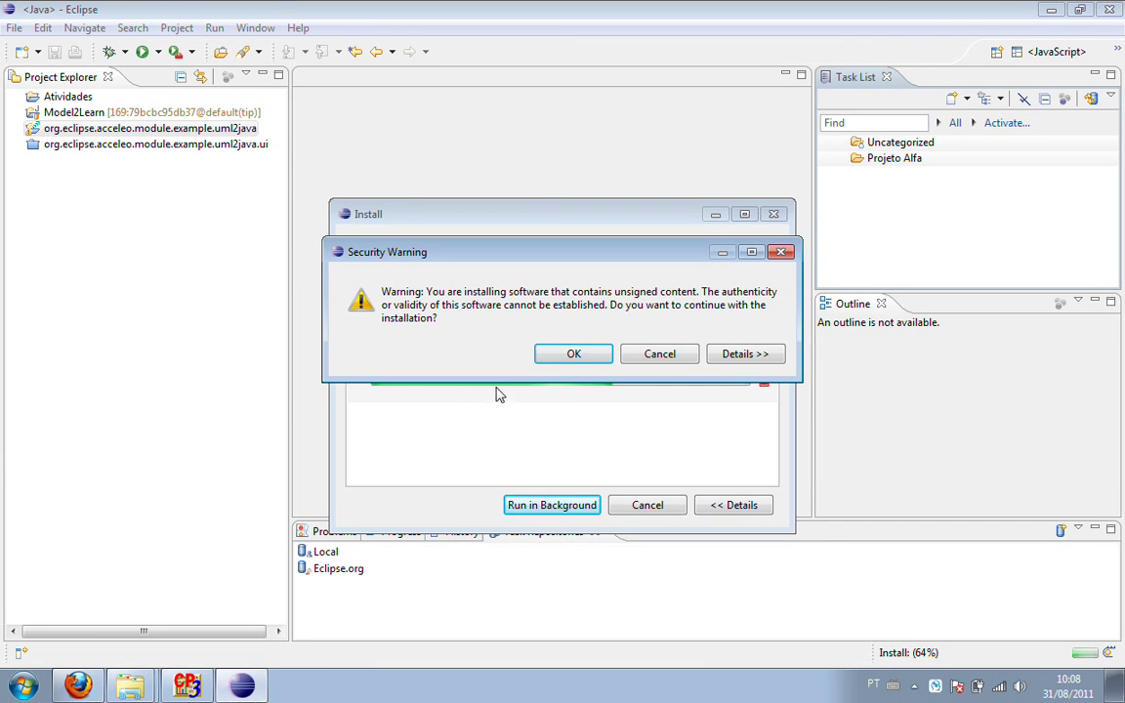
click(573, 355)
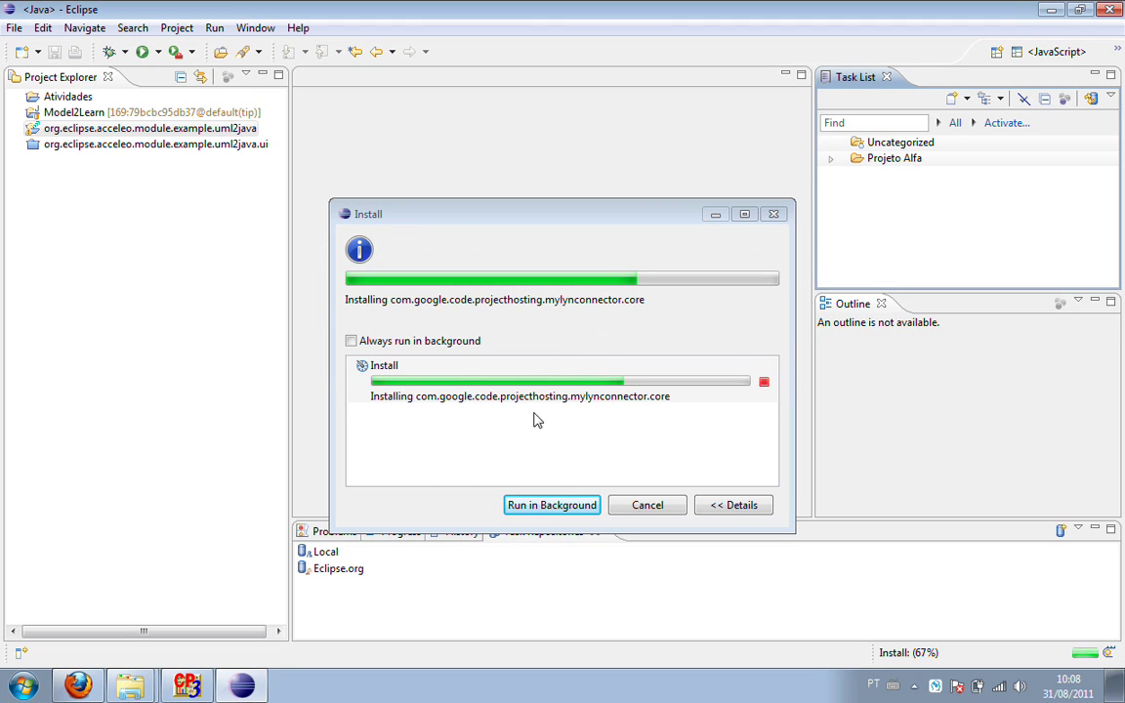
Step: Switch to Firefox and start another new issue with the summary "Rotina Z não está funcionando"
click(95, 689)
click(57, 192)
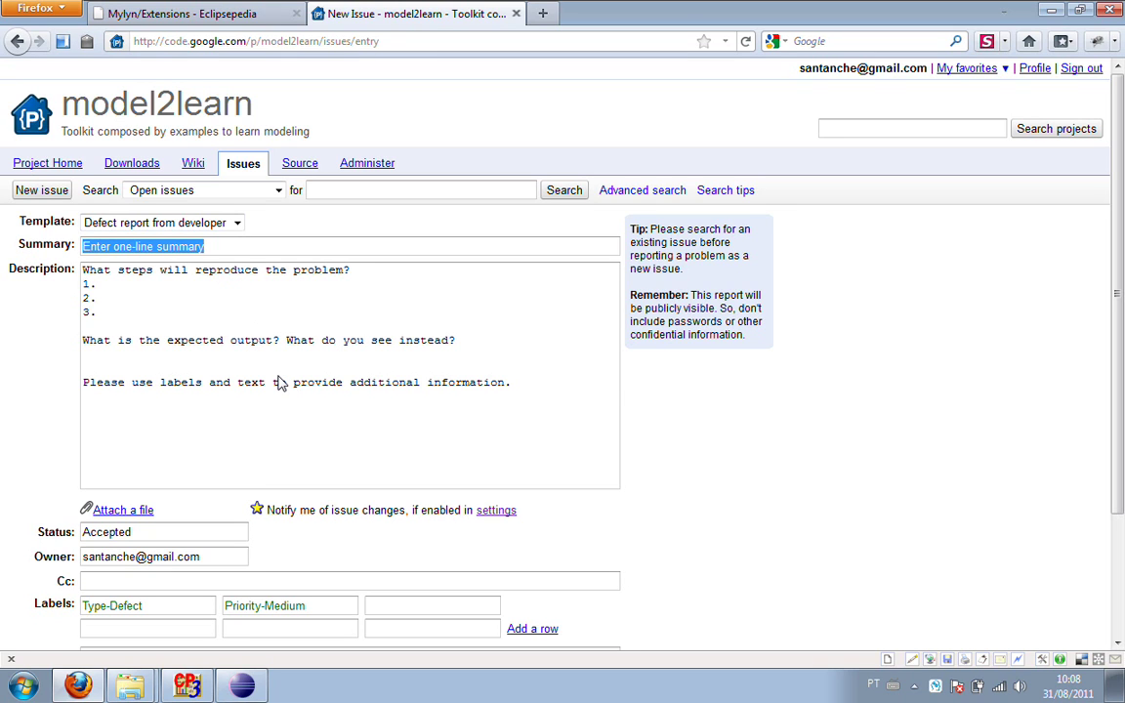
key(BackSpace)
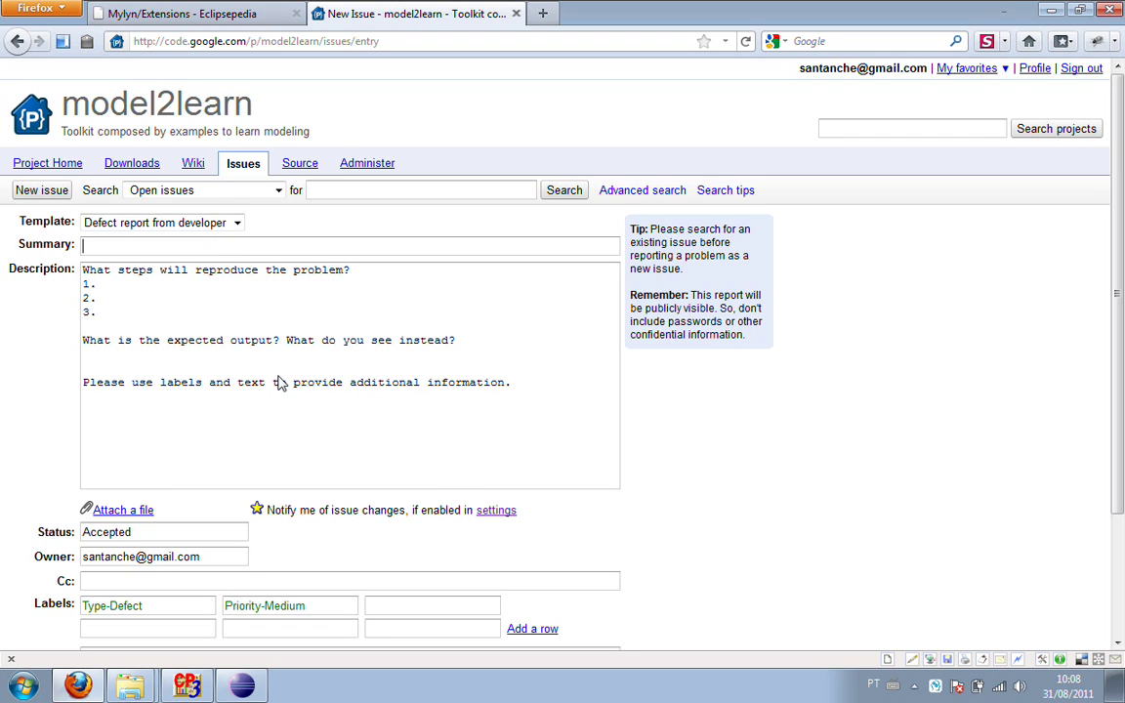
text(Ro)
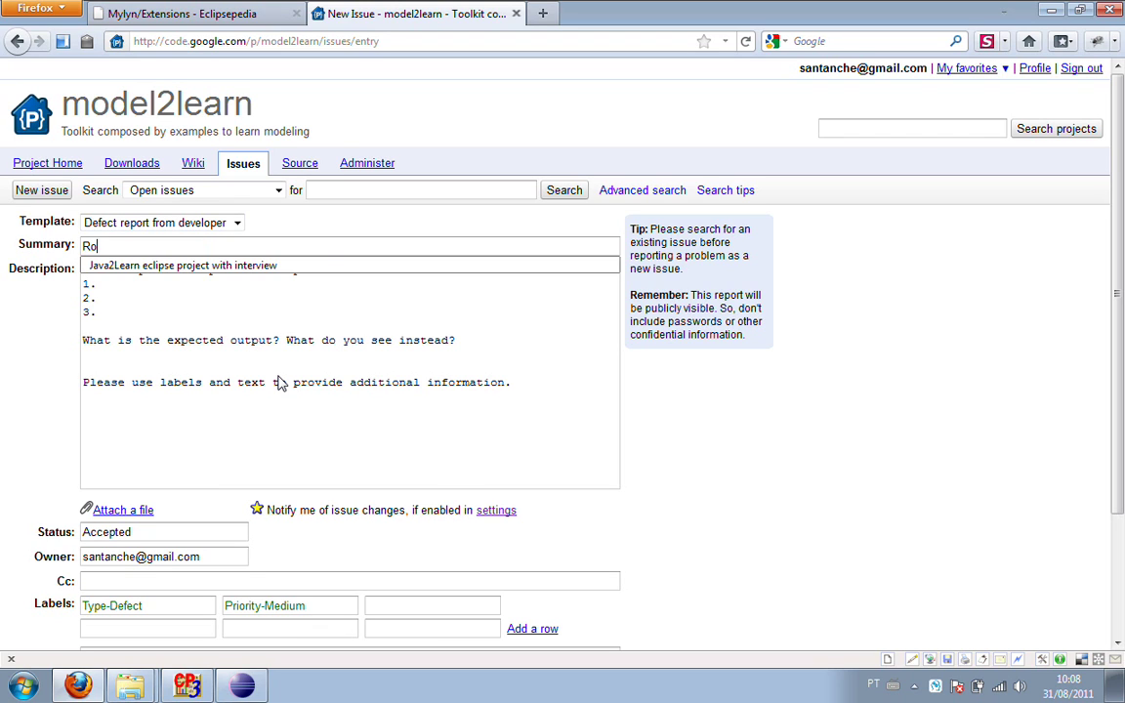
text(tina)
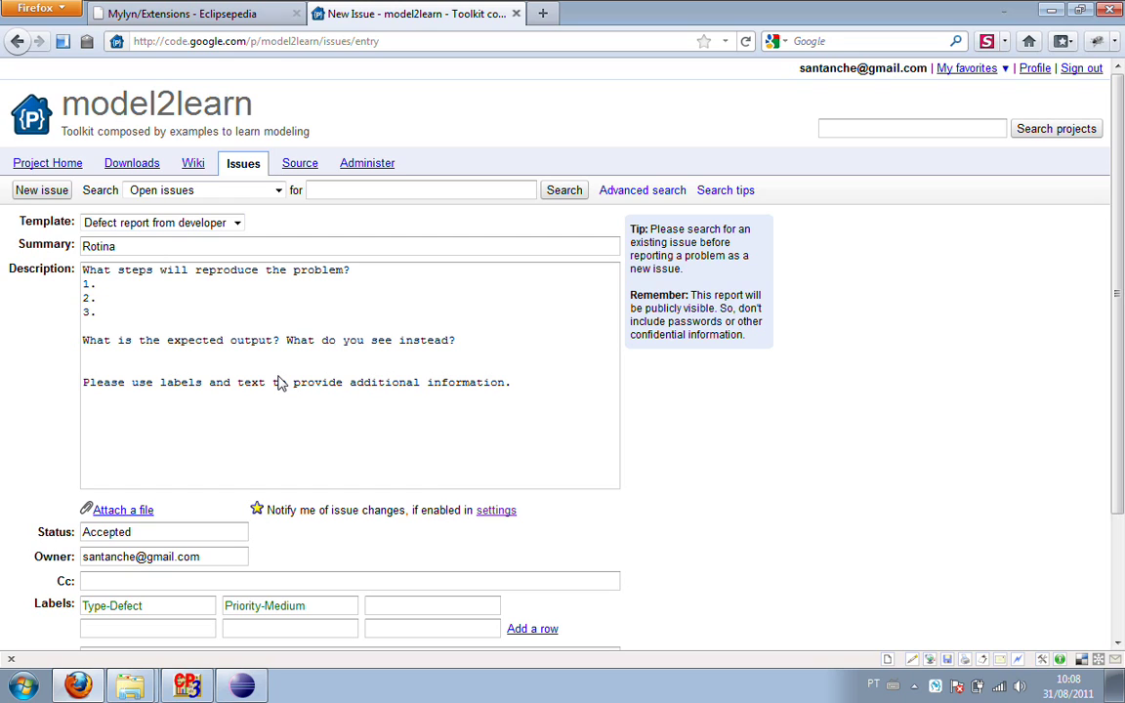
text( Z não está funcionando)
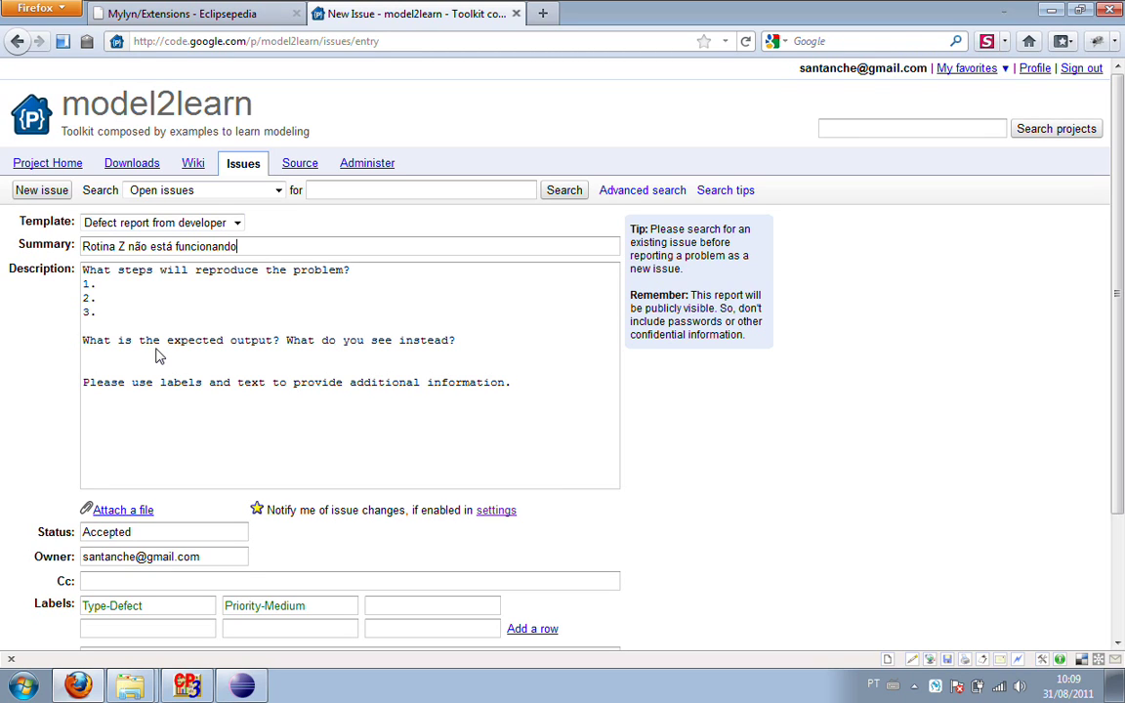
Step: Select the entire template text in the new issue's description
click(83, 272)
drag(84, 276, 557, 487)
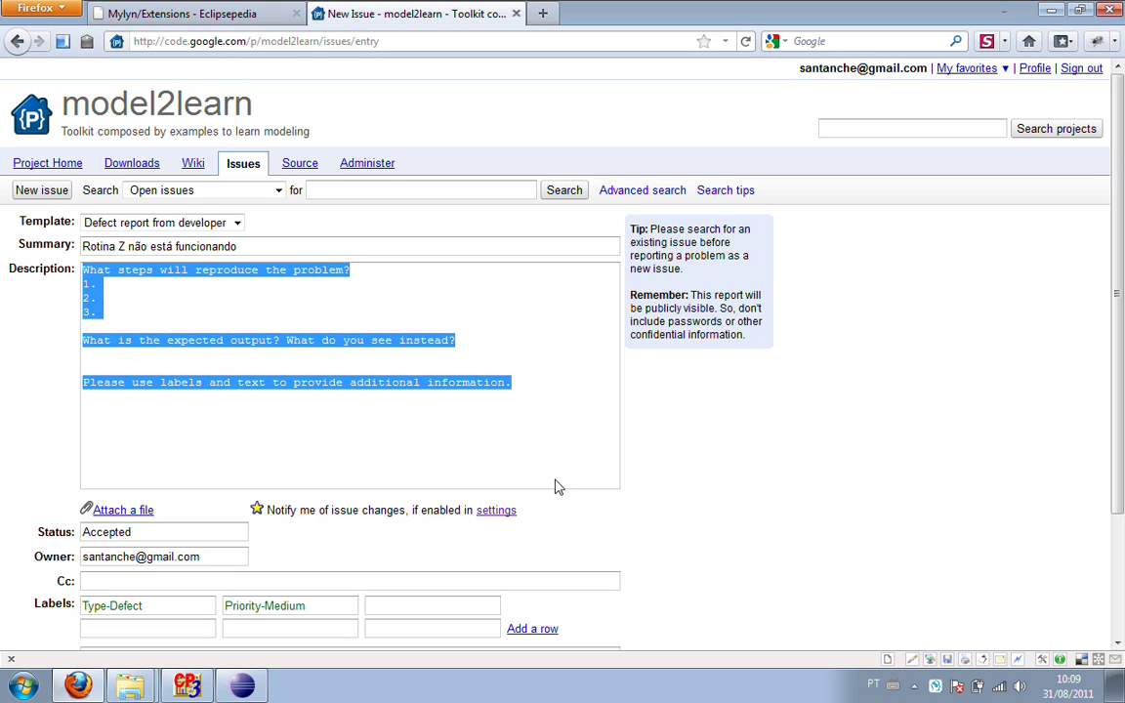